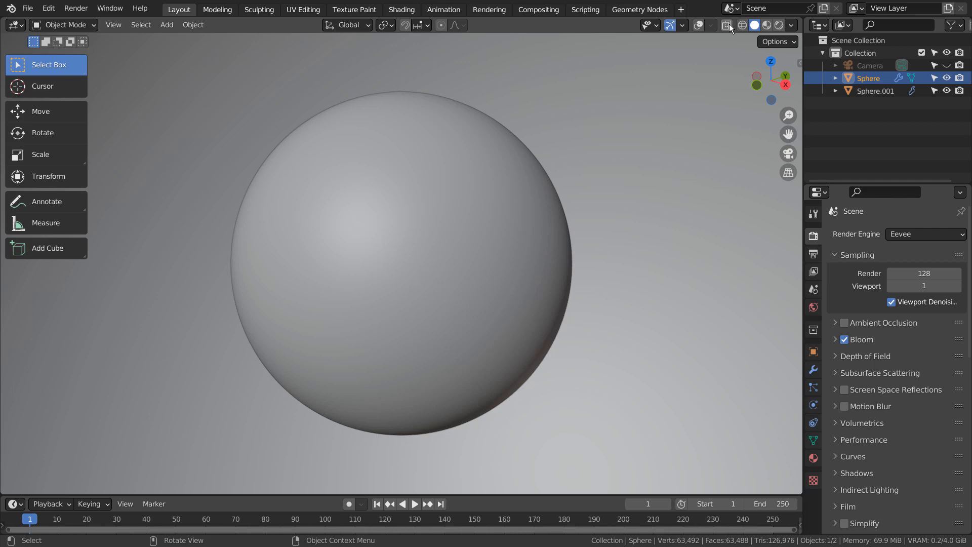
Show the viewport overlays and select the large outer sphere surrounding the small one
click(699, 25)
scroll(667, 194, down, 1)
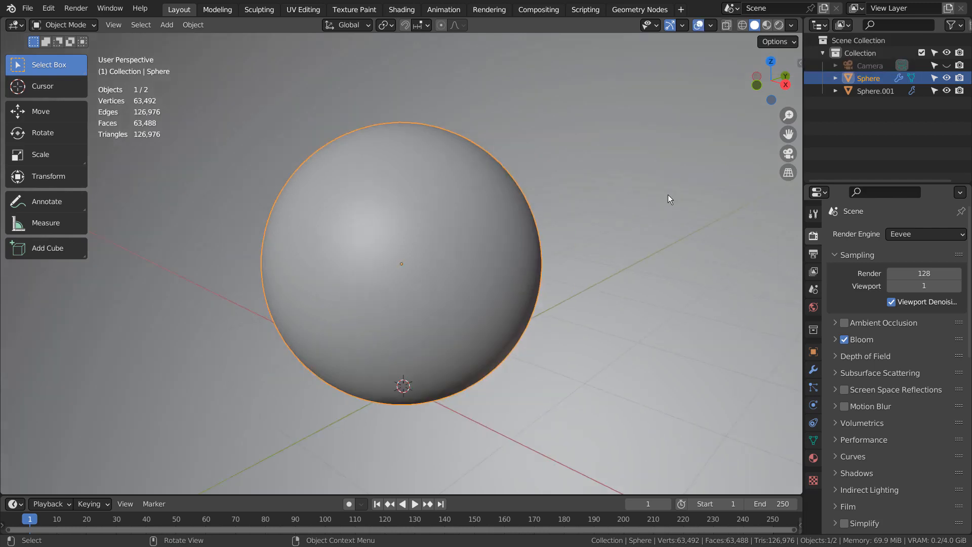
scroll(666, 195, down, 6)
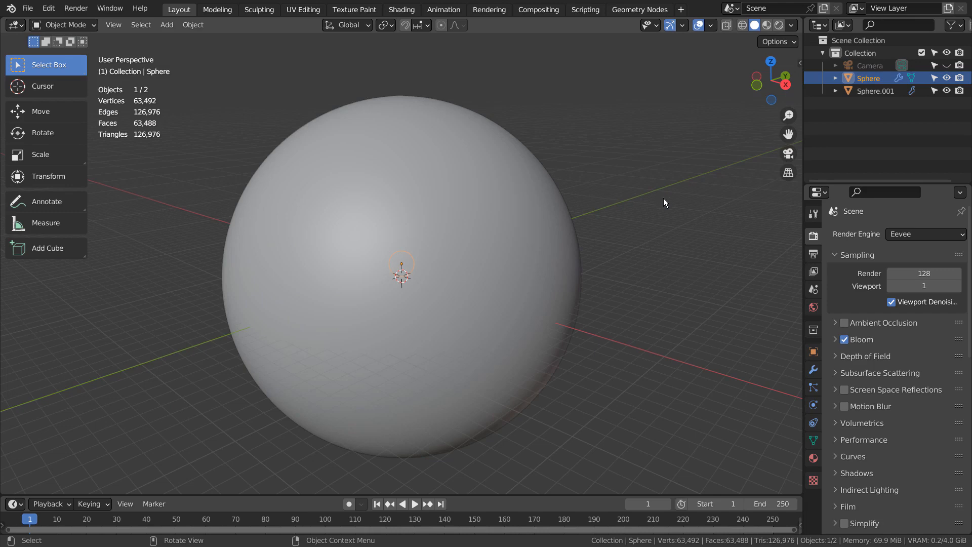
scroll(480, 251, up, 6)
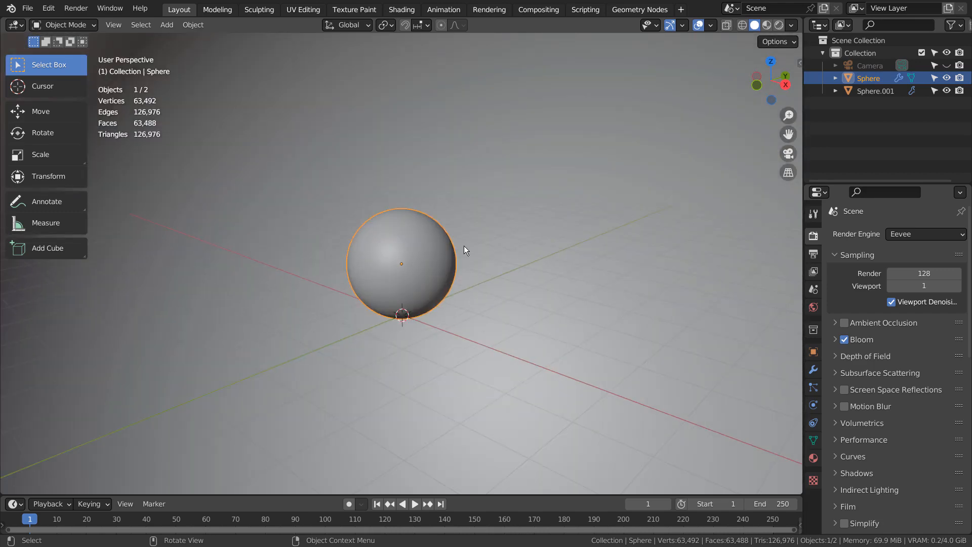
click(634, 178)
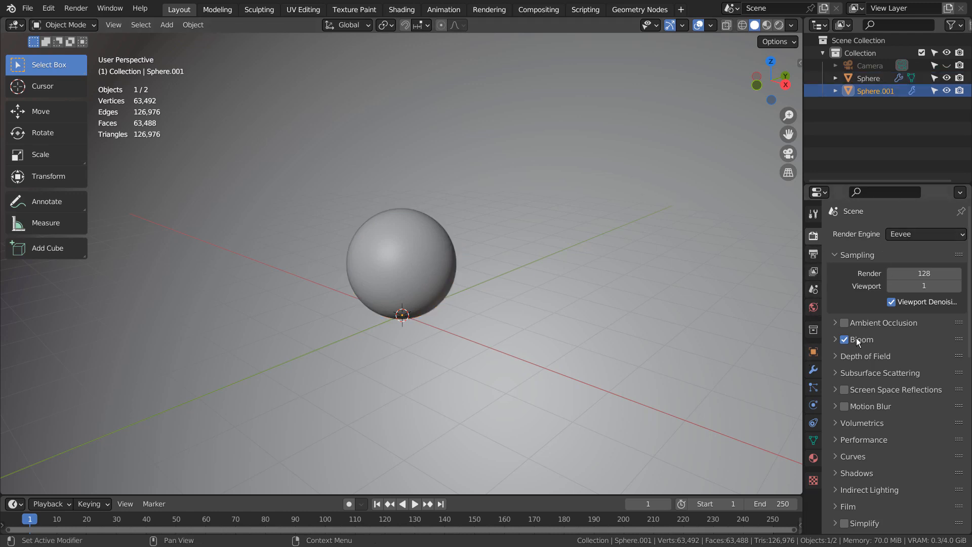
Set the world background strength to 9 and preview it in rendered shading before returning to solid shading
click(814, 307)
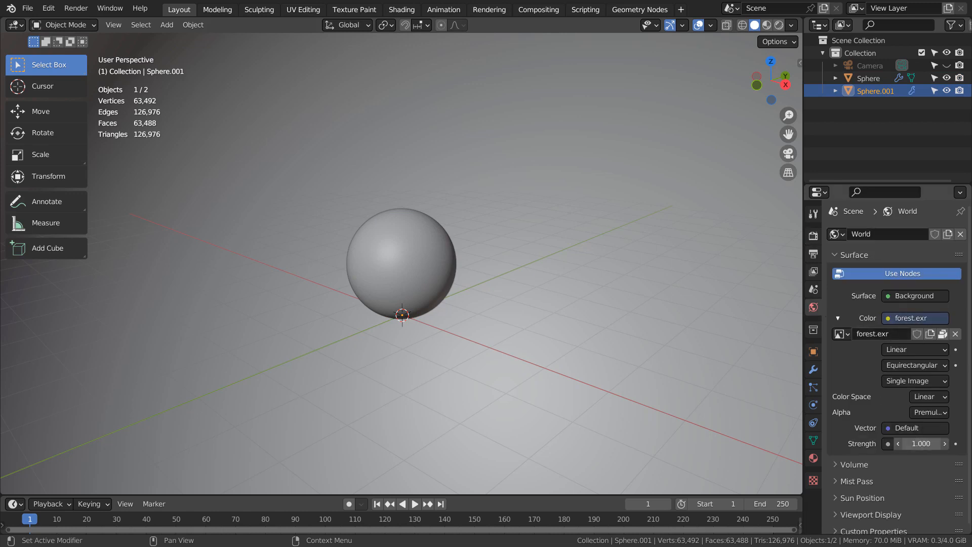
click(919, 443)
text(9)
key(Return)
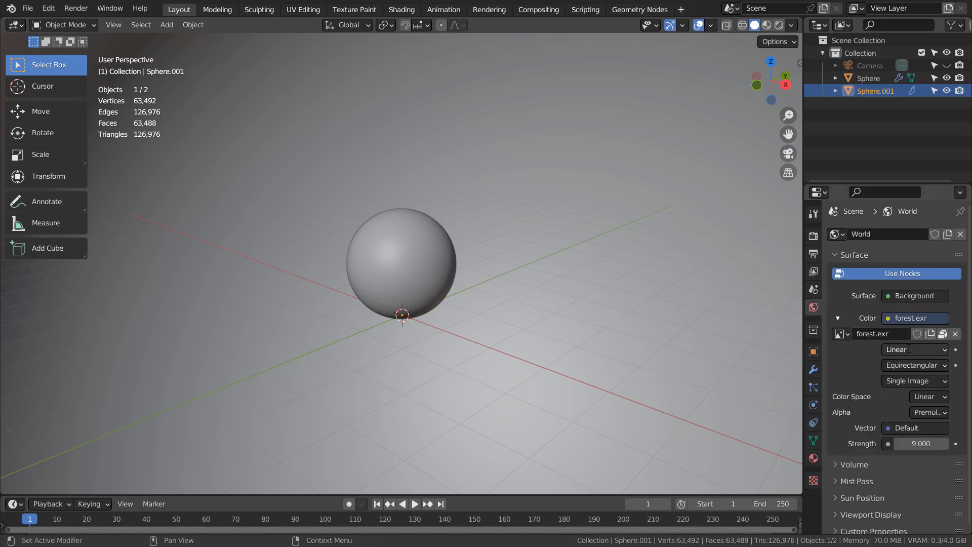
click(783, 26)
click(754, 25)
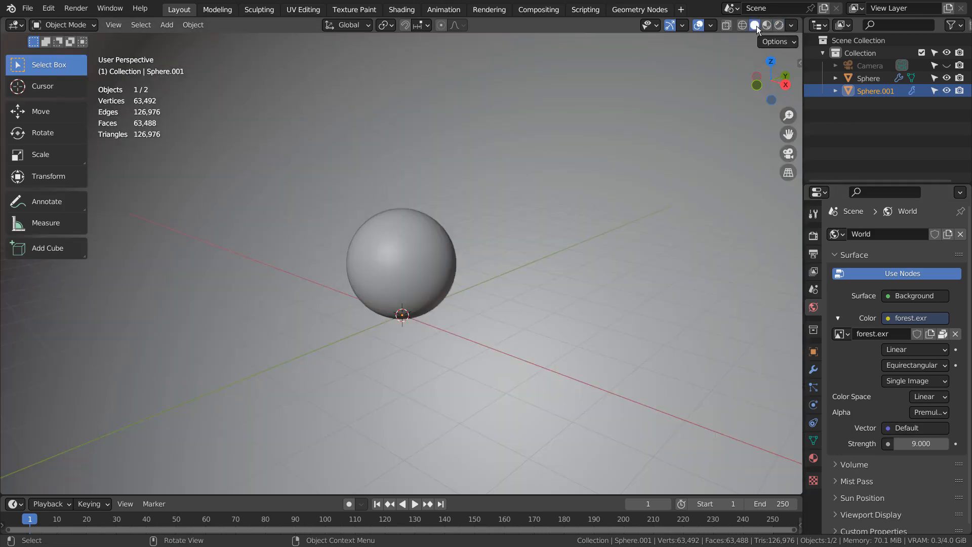
Set the world background strength to 0, preview it in rendered shading and return to solid shading
click(921, 444)
text(0)
key(Return)
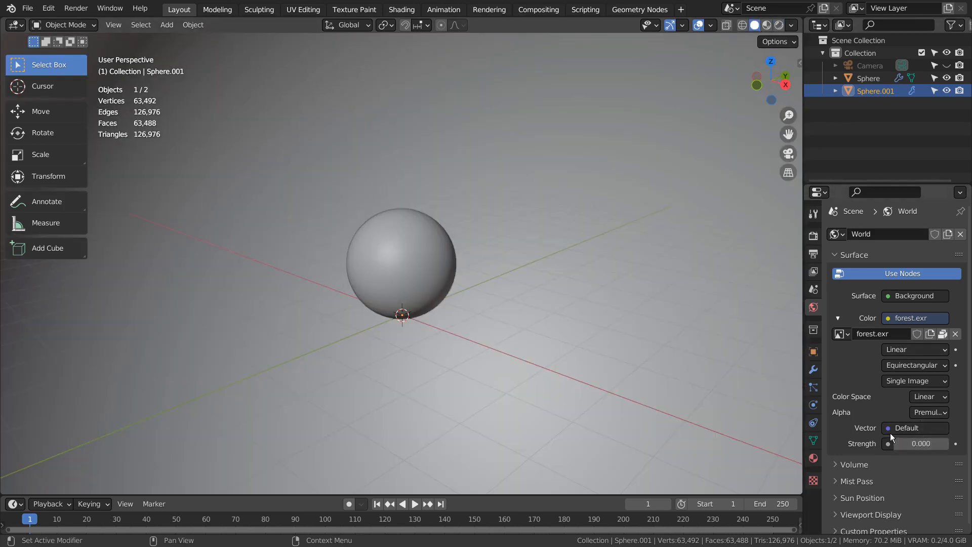
click(782, 25)
click(755, 25)
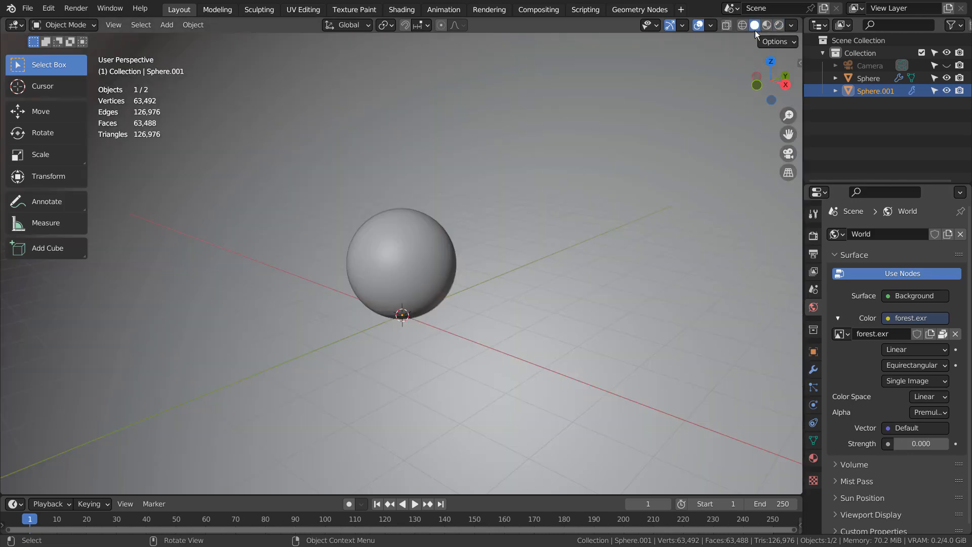
Add a second material slot to the small inner sphere and create a new material in it
scroll(611, 201, down, 7)
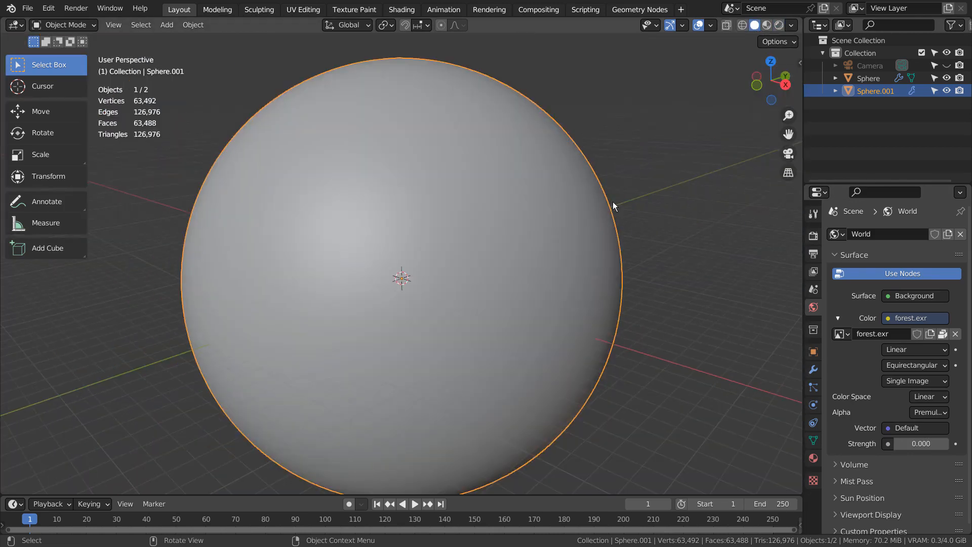
scroll(602, 194, up, 7)
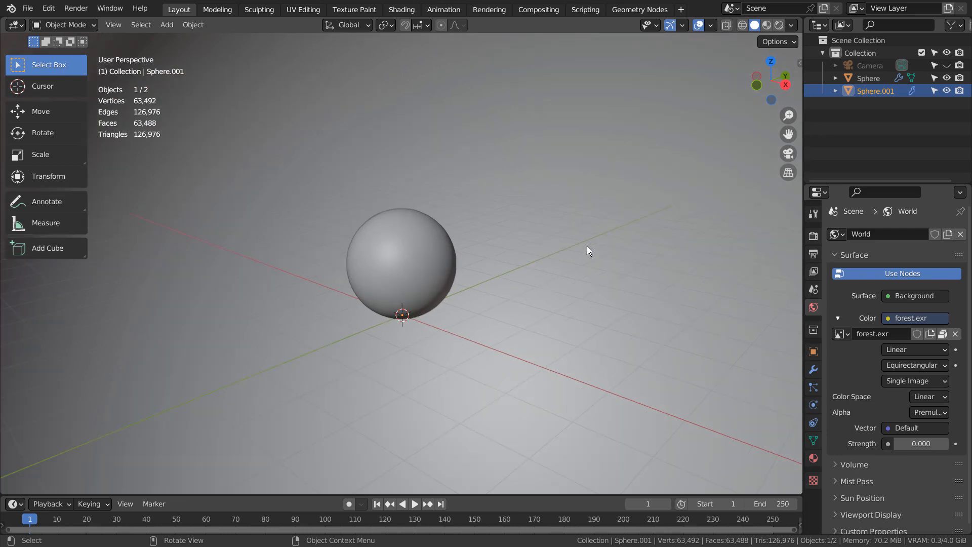
click(427, 253)
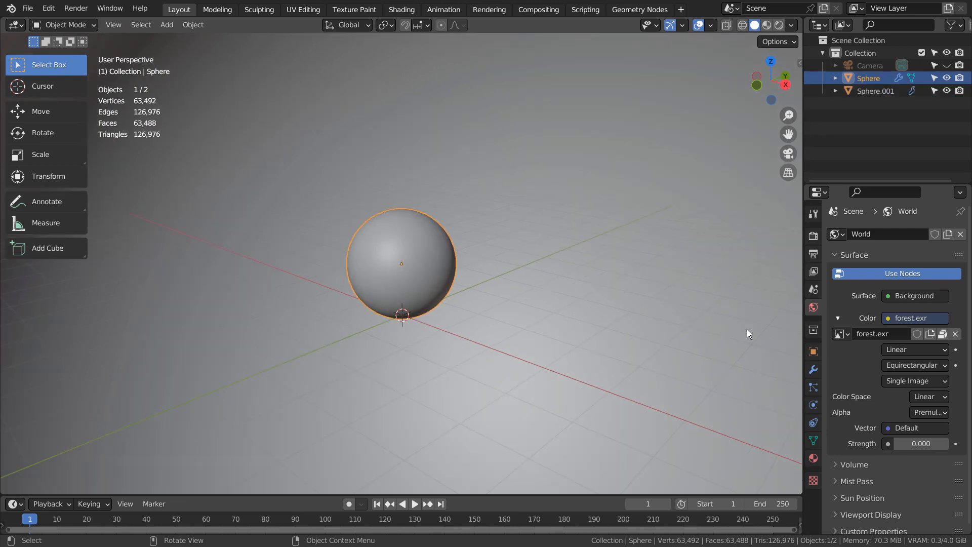
click(813, 458)
click(960, 234)
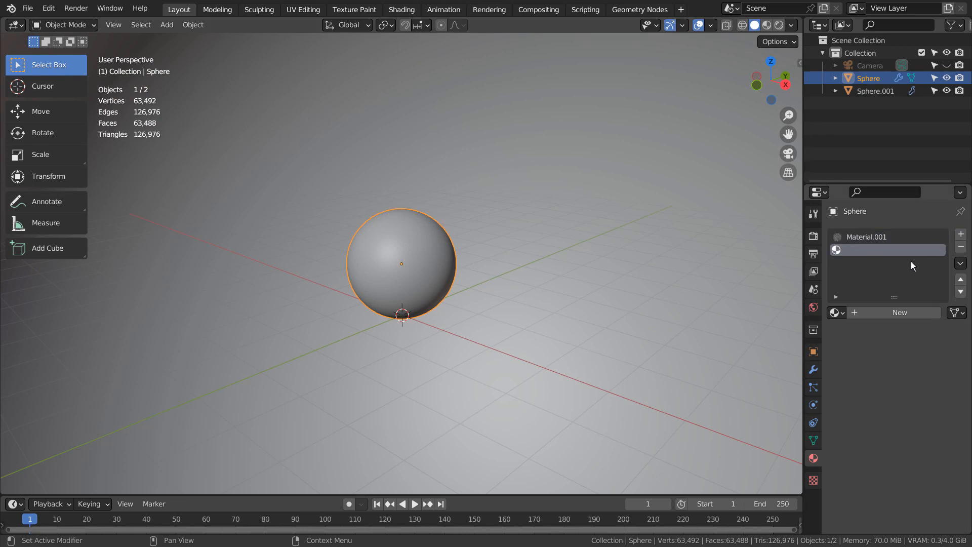
click(886, 311)
Switch to the Shading workspace and spread the Principled BSDF and Material Output nodes apart
click(401, 9)
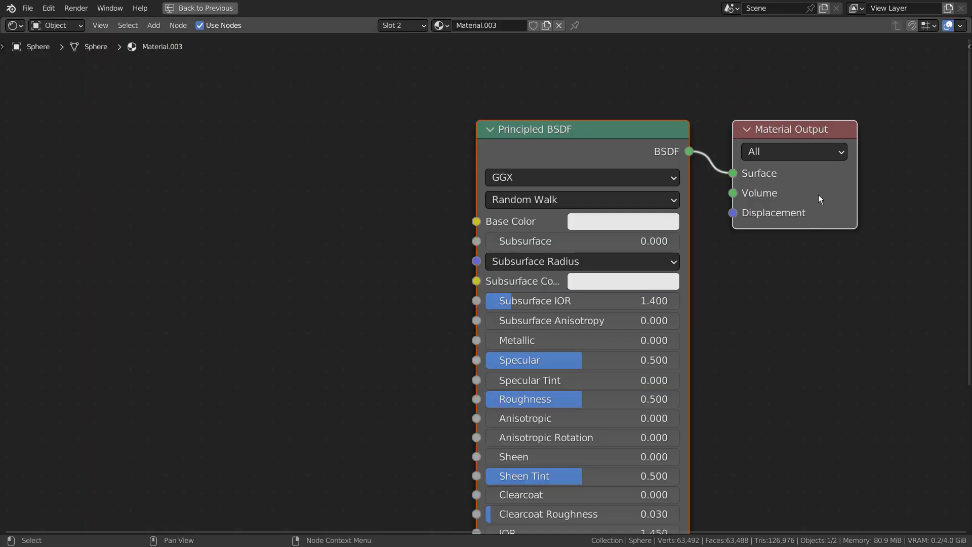
drag(786, 133, 820, 134)
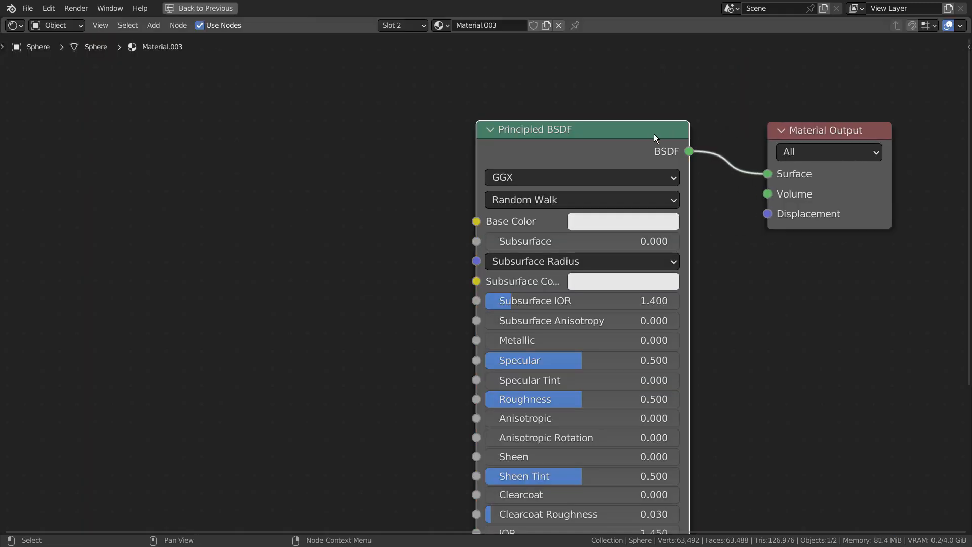
drag(654, 133, 439, 137)
scroll(606, 226, down, 1)
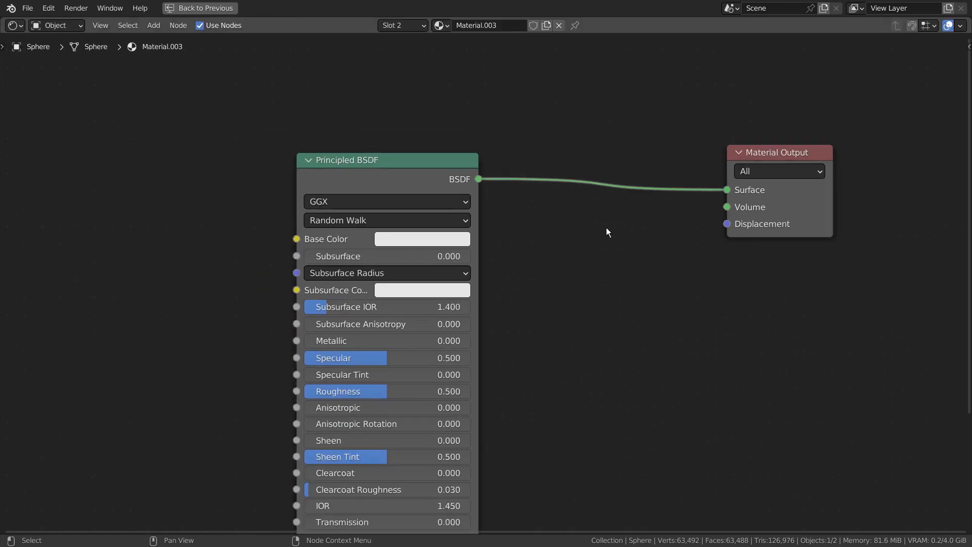
Add a Transparent BSDF node beside the Principled BSDF, below its link to the Material Output
scroll(603, 238, down, 1)
middle_drag(576, 267, 559, 180)
key(shift+a)
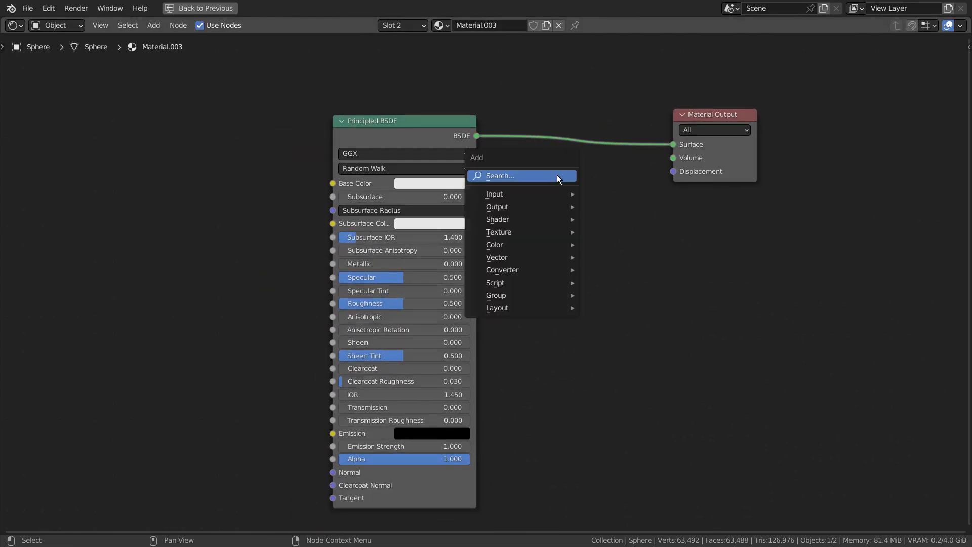
click(559, 177)
text(trans)
key(Return)
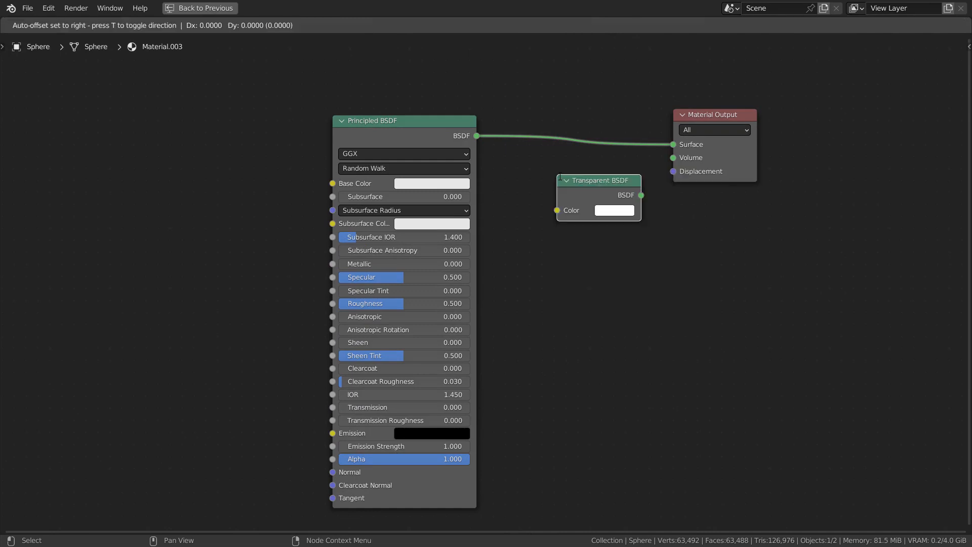
click(496, 208)
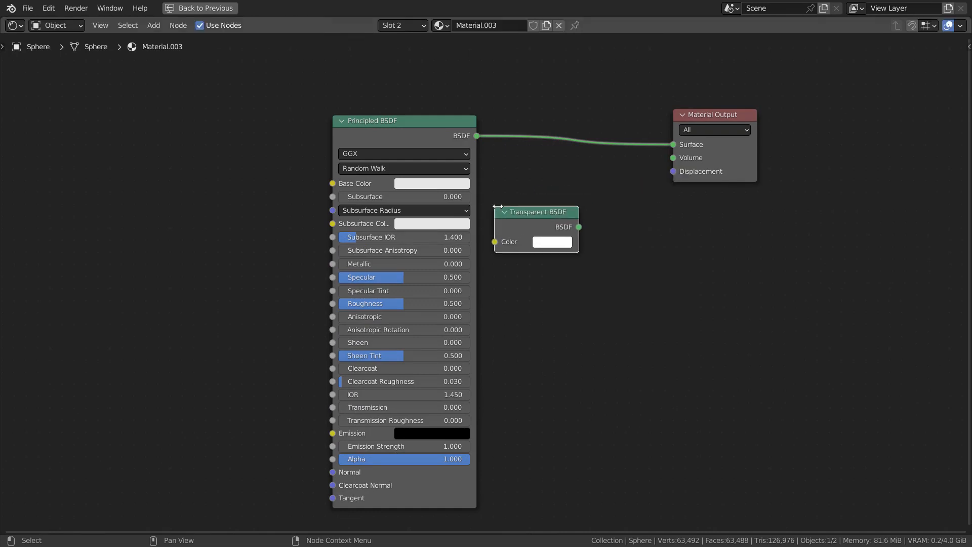
Insert a Mix Shader node into the link between the Principled BSDF and the Material Output
key(shift+a)
click(651, 208)
text(mix)
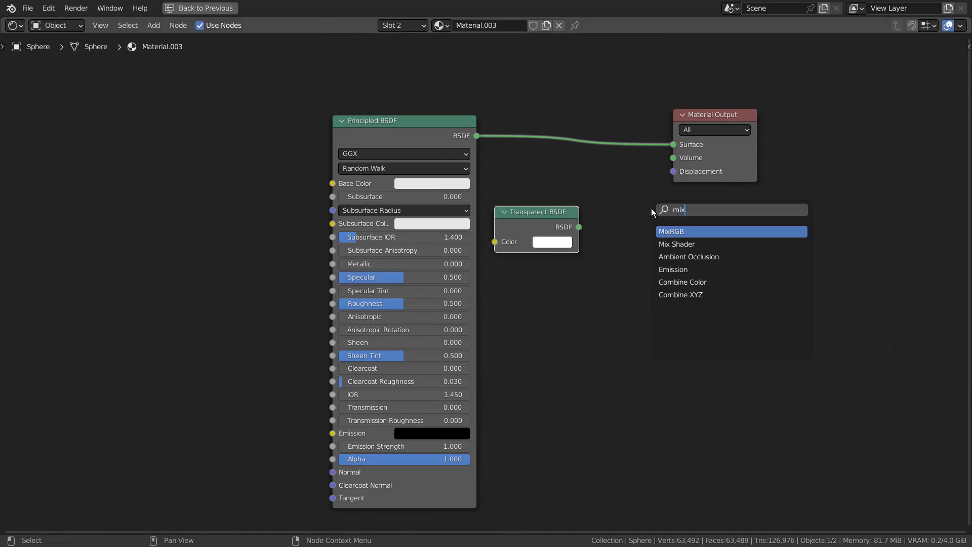
click(677, 244)
click(595, 206)
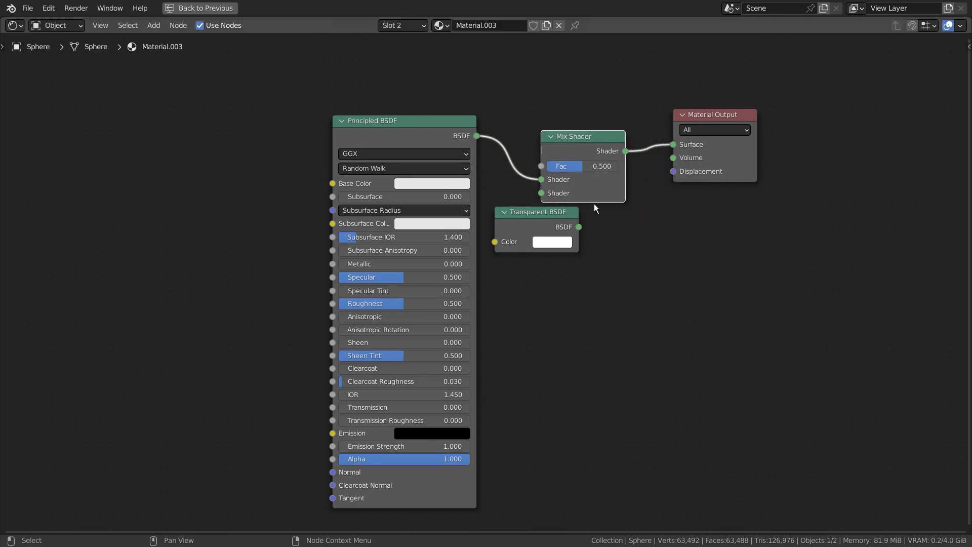
Space out the two BSDF nodes and connect the Transparent BSDF to the Mix Shader's second shader input
drag(388, 131, 277, 130)
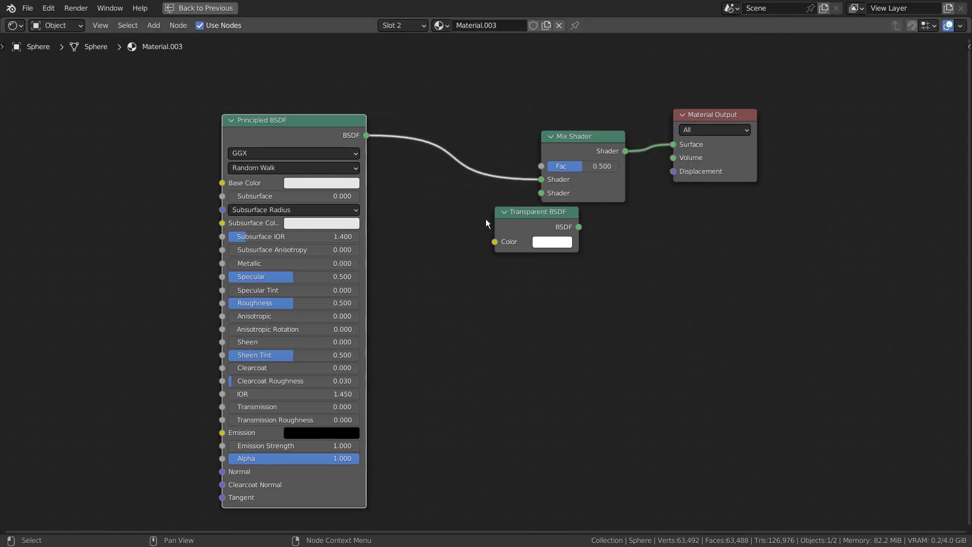
drag(532, 221, 380, 223)
drag(487, 231, 542, 193)
Set the Principled BSDF's base color to pink with hue 0.851, saturation 0.809 and value 0.800
click(310, 182)
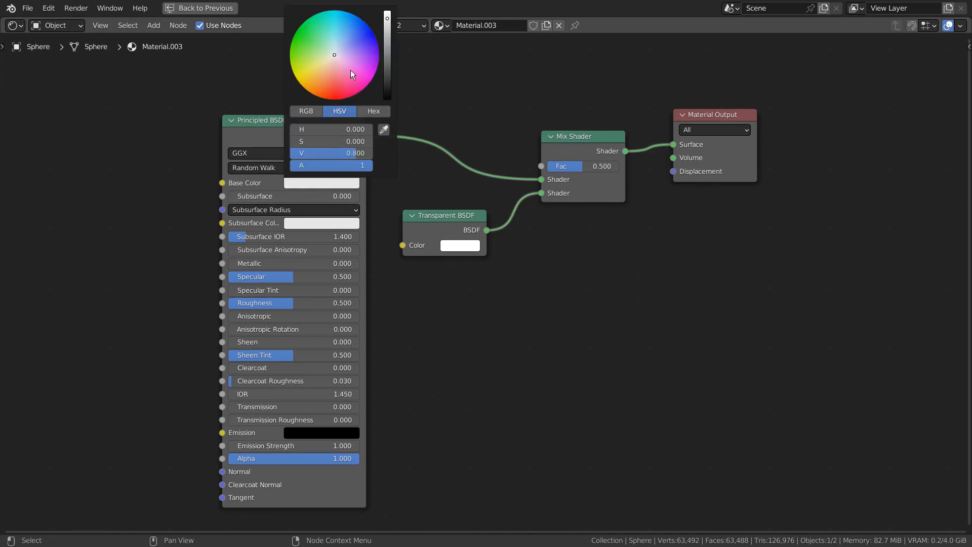
drag(352, 71, 353, 68)
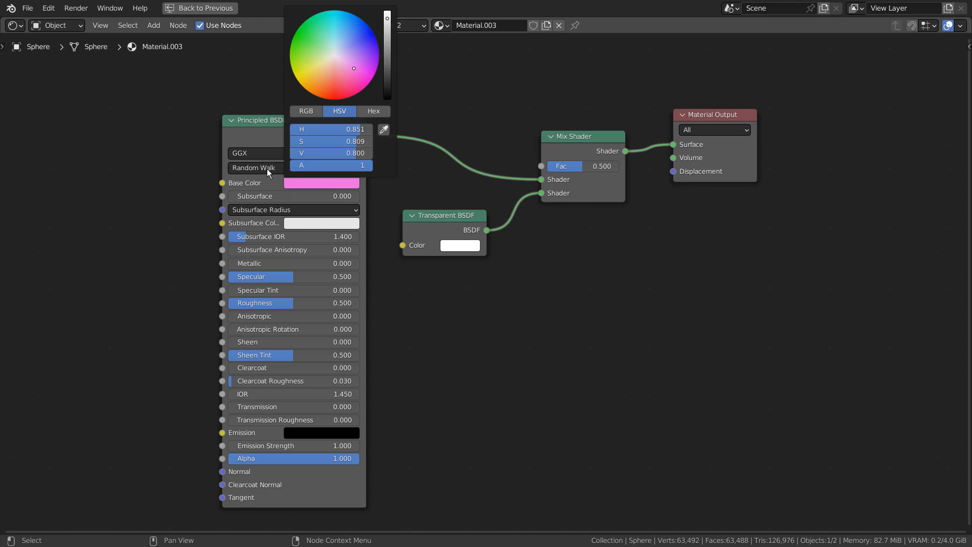
click(297, 426)
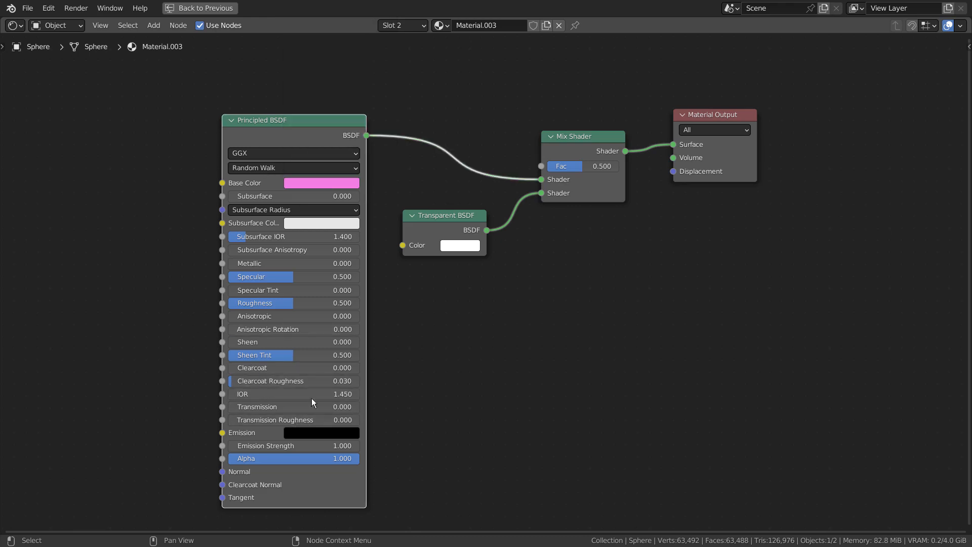
Set the Principled BSDF's emission color to a bright light pink
click(322, 432)
click(358, 305)
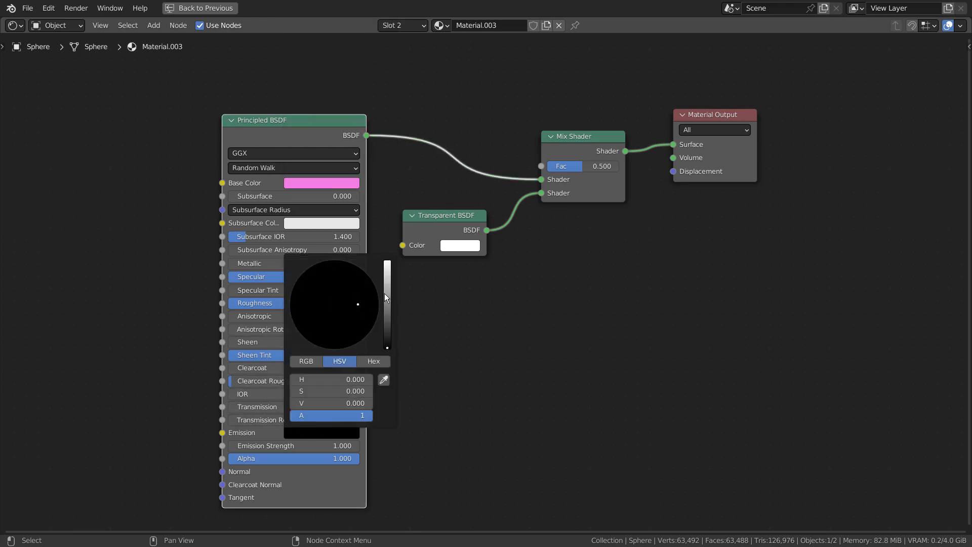
drag(387, 287, 387, 260)
drag(345, 319, 349, 317)
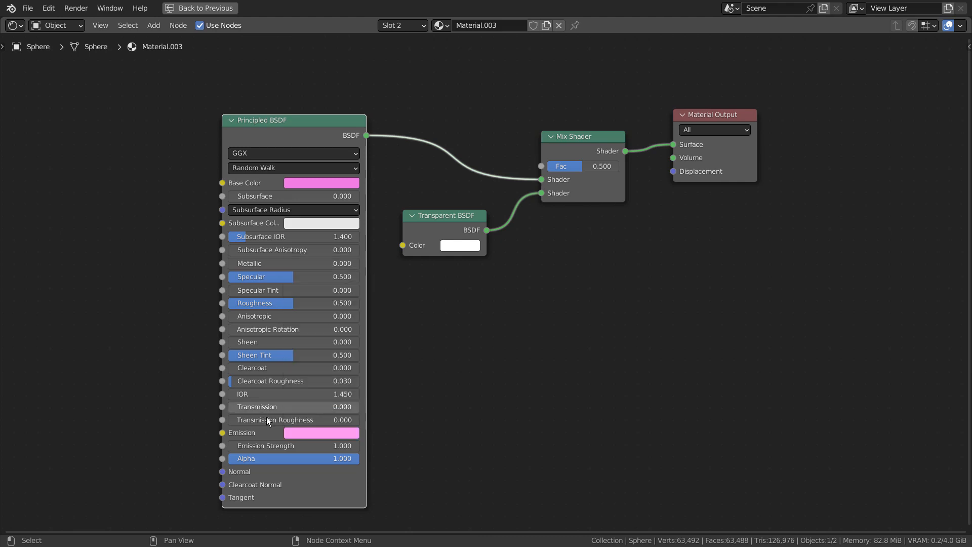
Set the Principled BSDF's emission strength to 35
click(303, 446)
text(1.035)
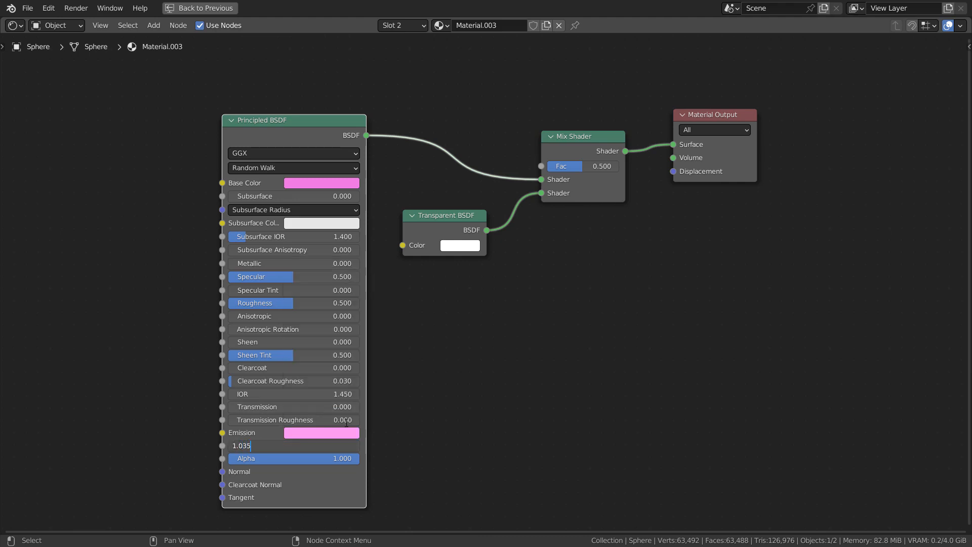
key(BackSpace)
key(BackSpace)
text(35)
key(Return)
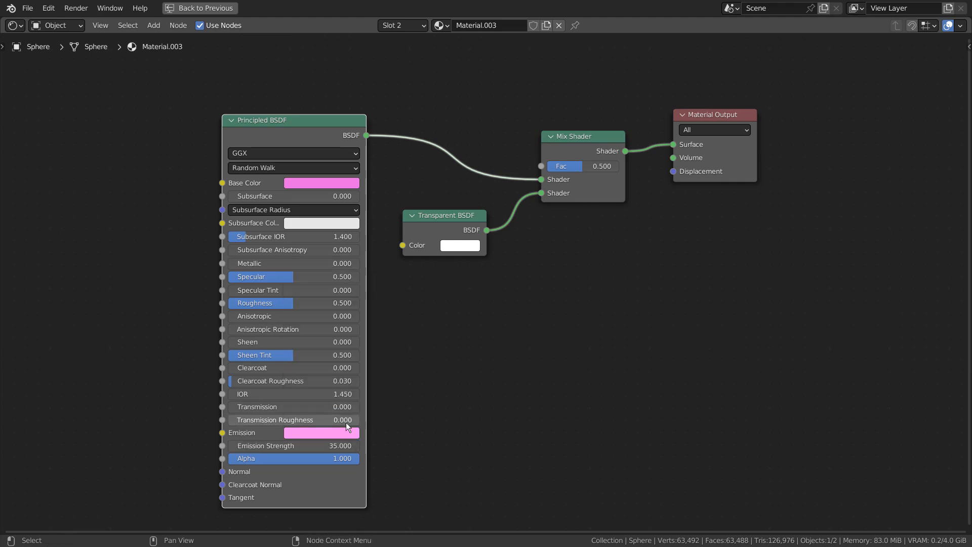
Restore the full Shading workspace layout and examine the inner sphere's glow up close and from farther away
key(ctrl+space)
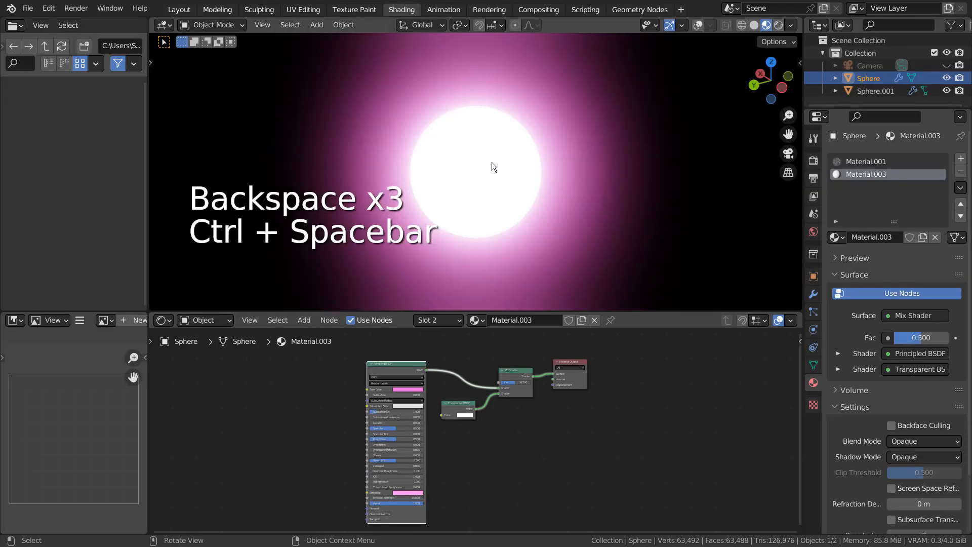
scroll(476, 181, up, 5)
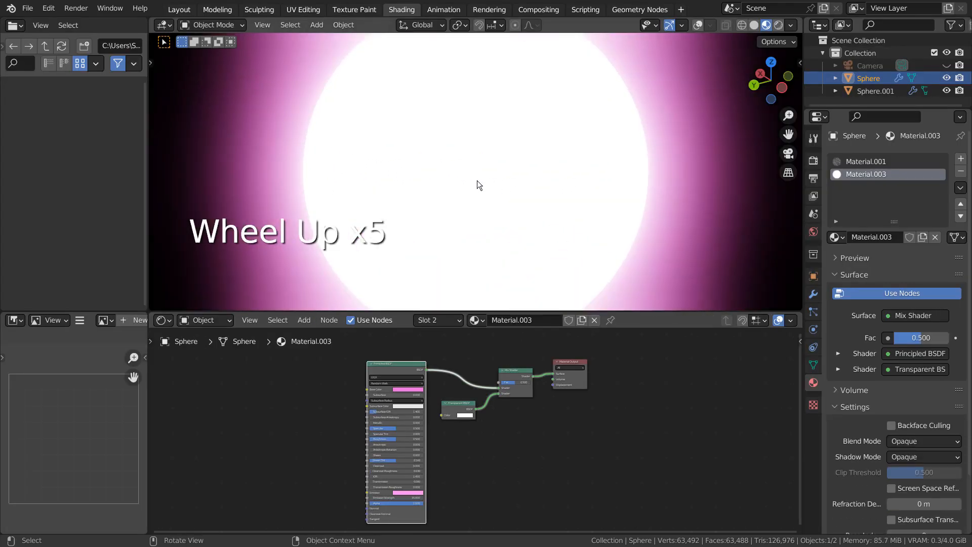
scroll(477, 181, down, 3)
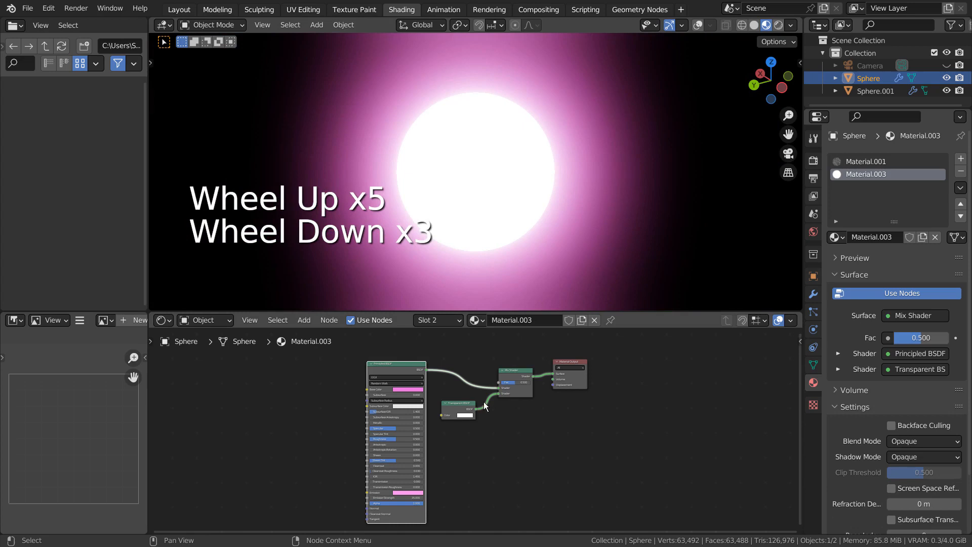
Toggle muting of the Transparent BSDF node repeatedly to compare the sphere's glow with and without it
click(459, 411)
key(m)
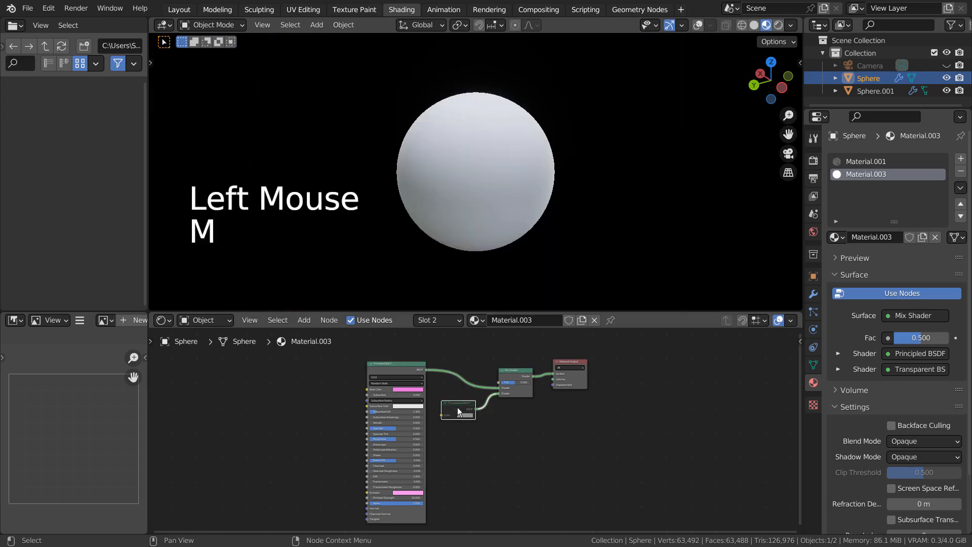
key(m)
key(m)
key(m)
key(m)
key(m)
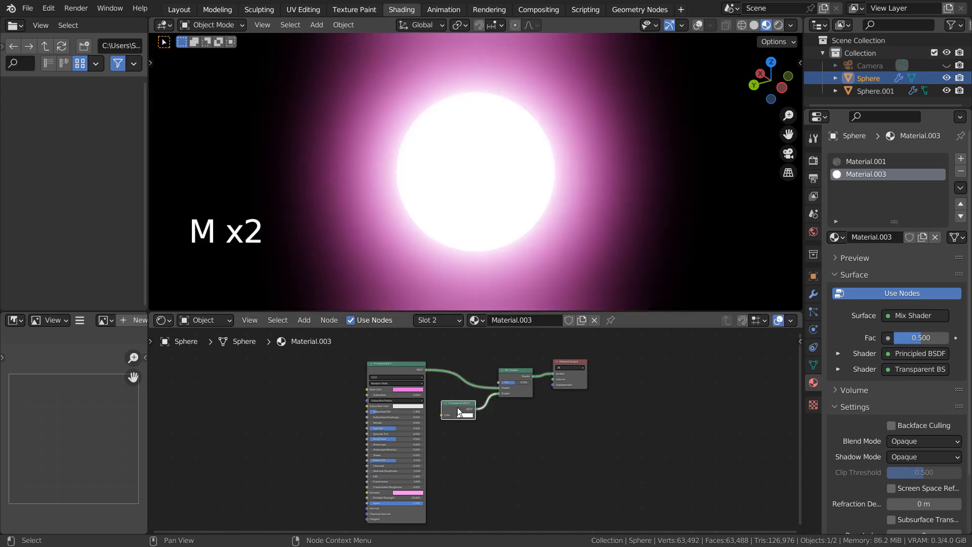
key(m)
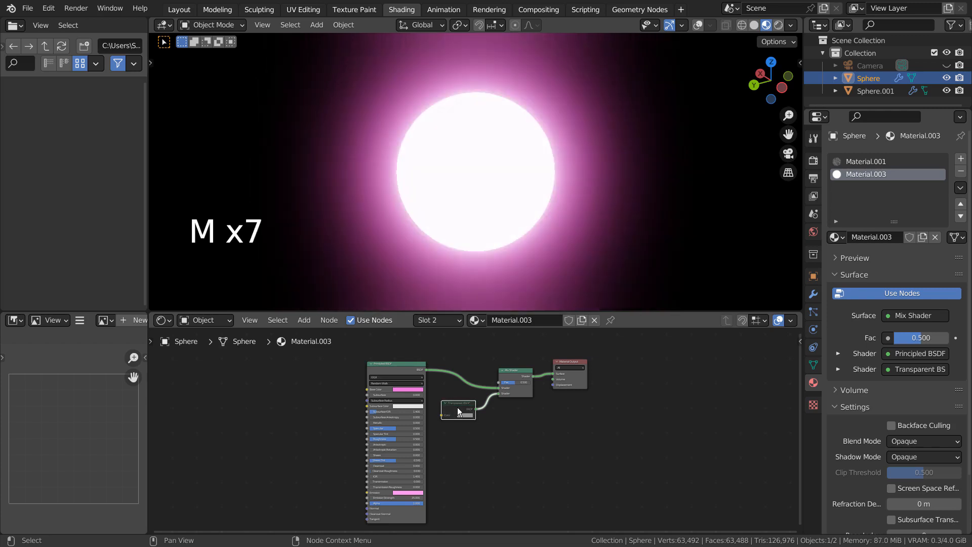
Unmute the Transparent BSDF node and add a Voronoi Texture node above the Principled BSDF
key(m)
shift+middle_drag(491, 365, 586, 420)
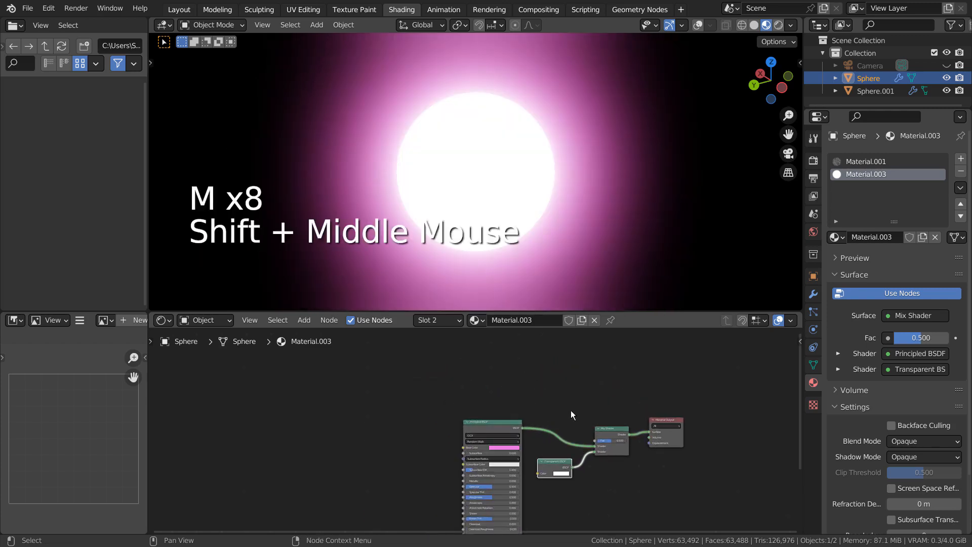
scroll(604, 420, up, 3)
key(ctrl+space)
shift+middle_drag(691, 333, 318, 353)
key(shift+a)
click(380, 120)
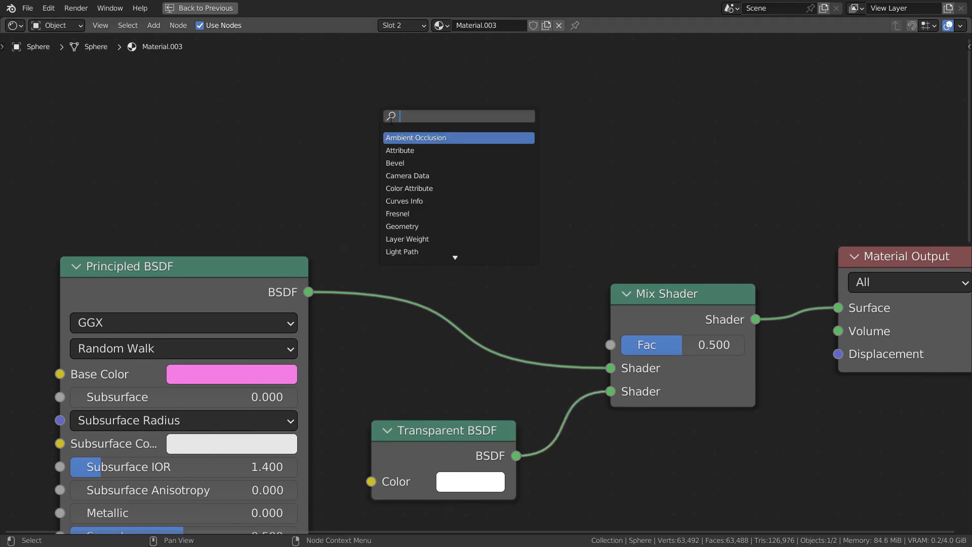
text(vor)
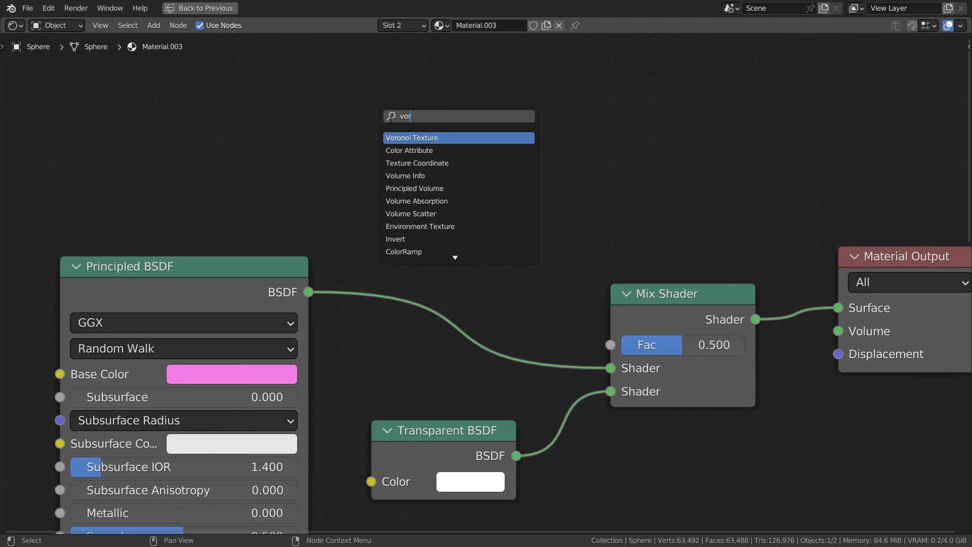
key(Return)
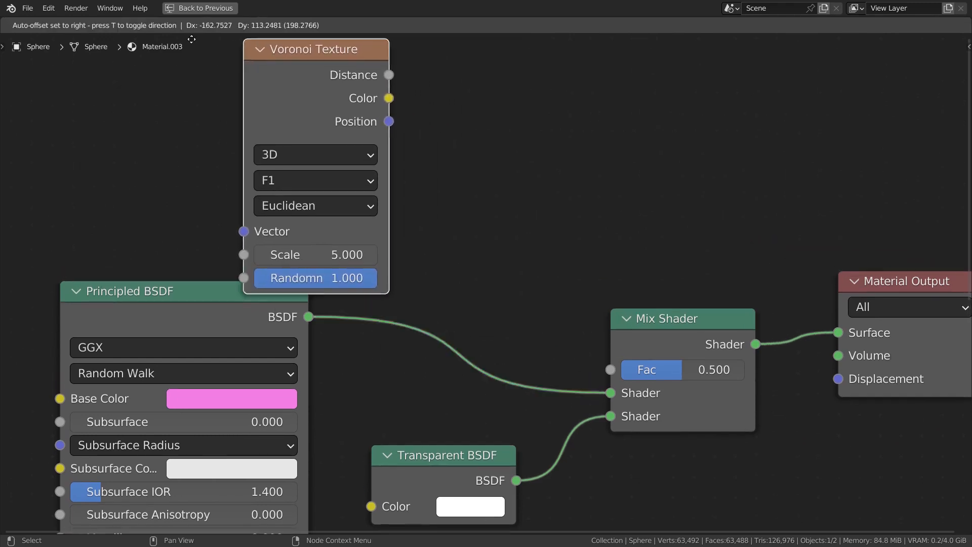
click(153, 76)
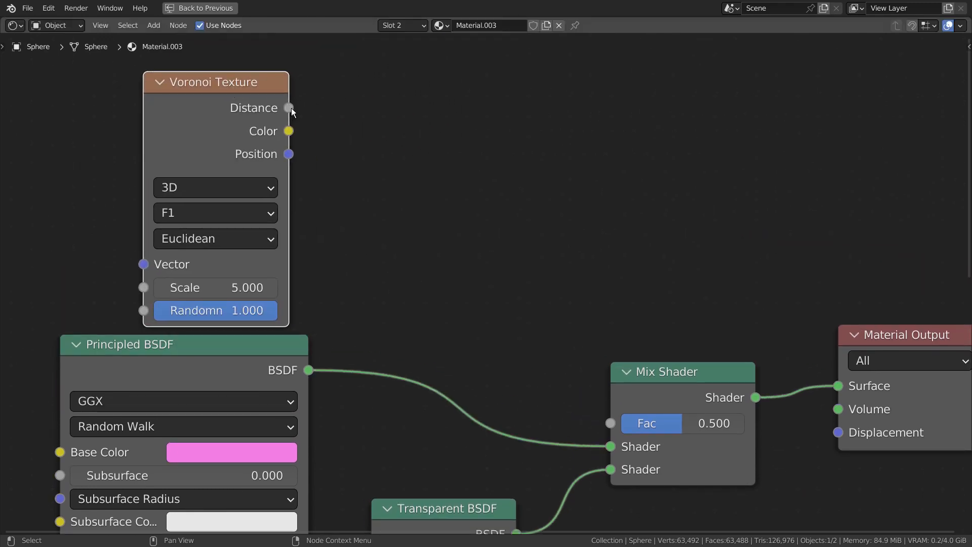
Connect the Voronoi Texture's Distance output to the Mix Shader's Fac input, restore the full workspace layout and view the sphere up close
drag(289, 108, 606, 352)
drag(611, 384, 621, 416)
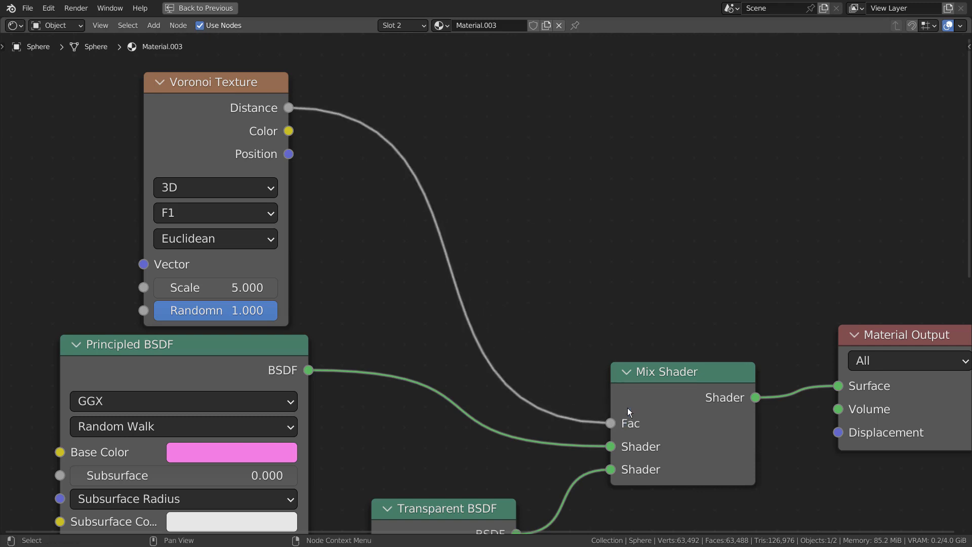
key(ctrl+space)
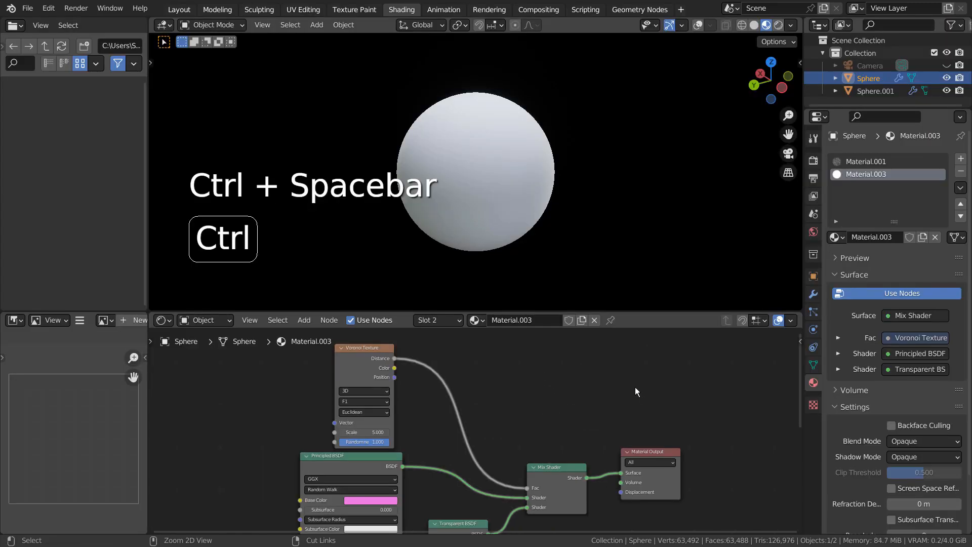
scroll(554, 211, up, 4)
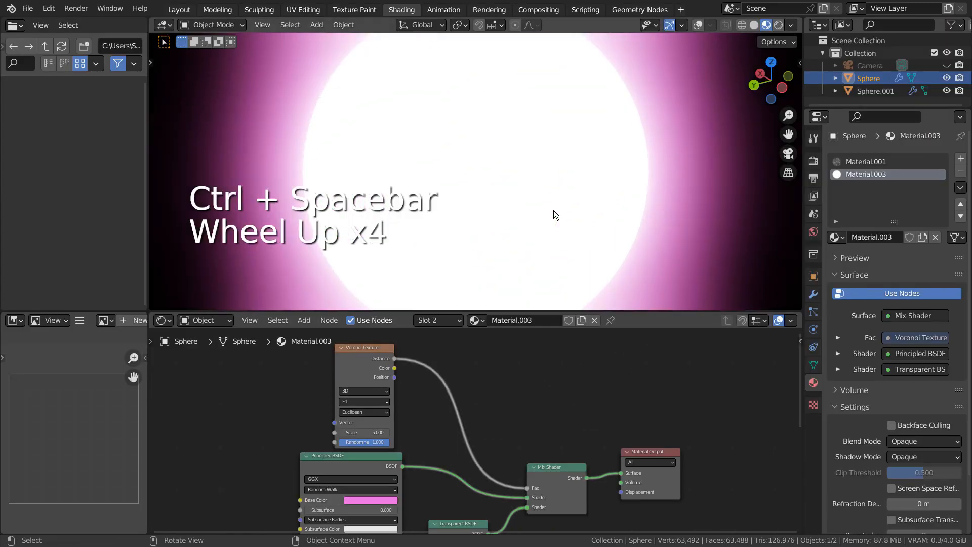
Set the Principled BSDF's emission strength to 1
shift+middle_drag(485, 455, 590, 284)
click(479, 512)
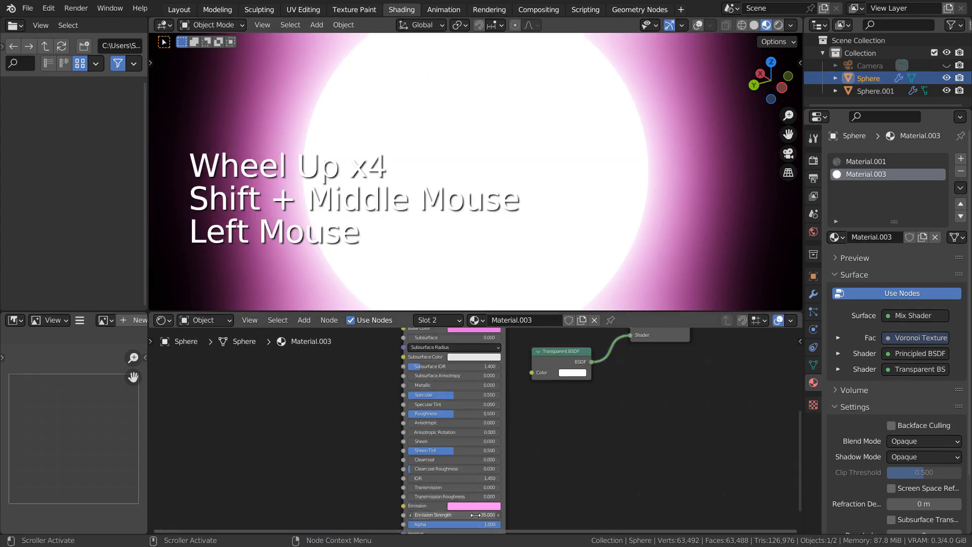
text(1)
key(Return)
Set the Voronoi Texture's scale to 2.7
shift+middle_drag(635, 408, 587, 531)
shift+middle_drag(474, 402, 494, 454)
scroll(472, 411, up, 4)
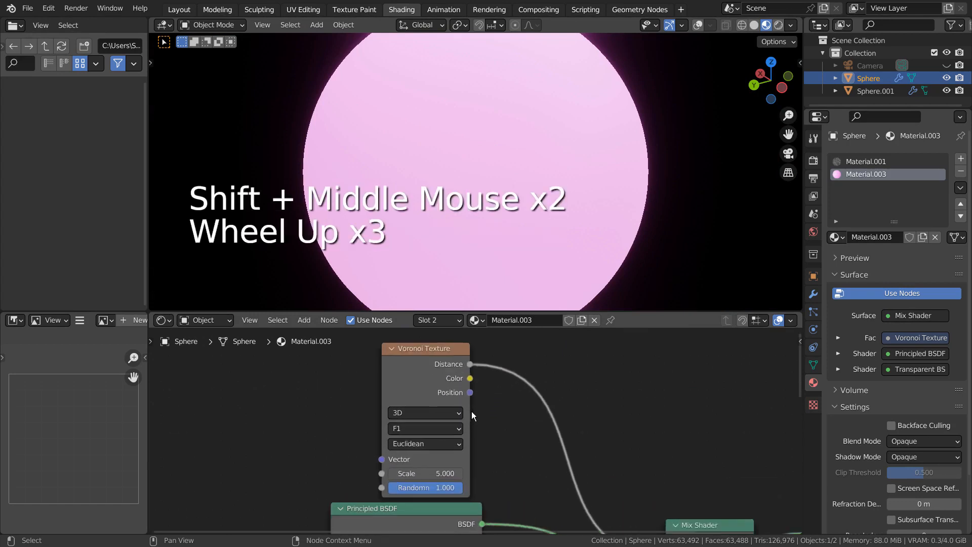
mouse_move(420, 476)
mouse_down()
mouse_move(521, 477)
mouse_move(394, 476)
mouse_move(426, 476)
mouse_up()
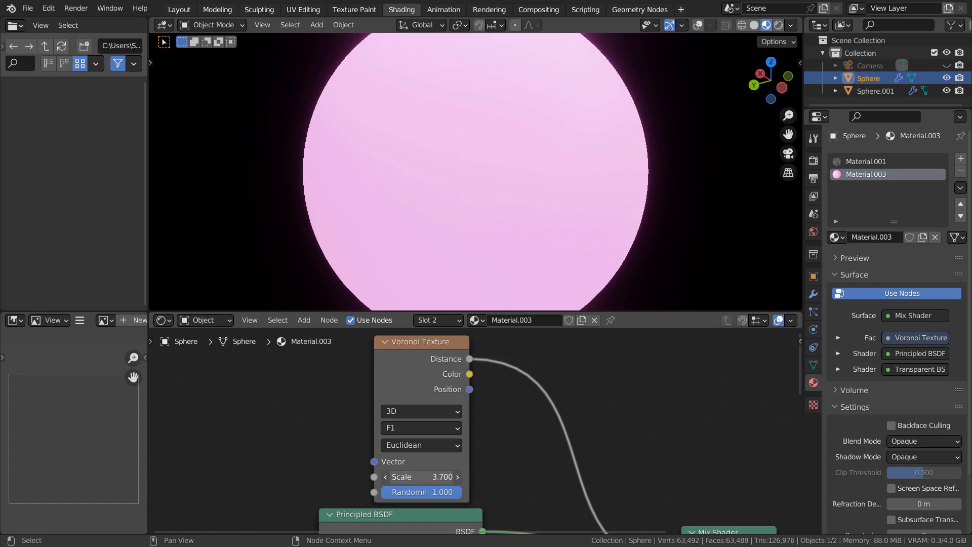
drag(426, 476, 422, 476)
Insert a ColorRamp node into the link between the Voronoi Texture and the Mix Shader's Fac input
shift+middle_drag(541, 451, 309, 433)
scroll(330, 433, down, 3)
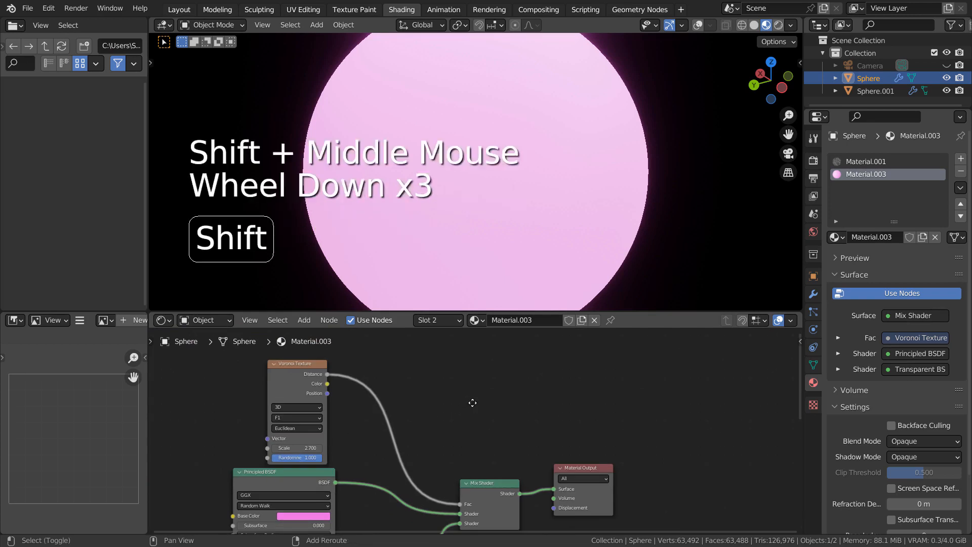
shift+middle_drag(472, 403, 643, 426)
key(shift+a)
click(610, 364)
text(c)
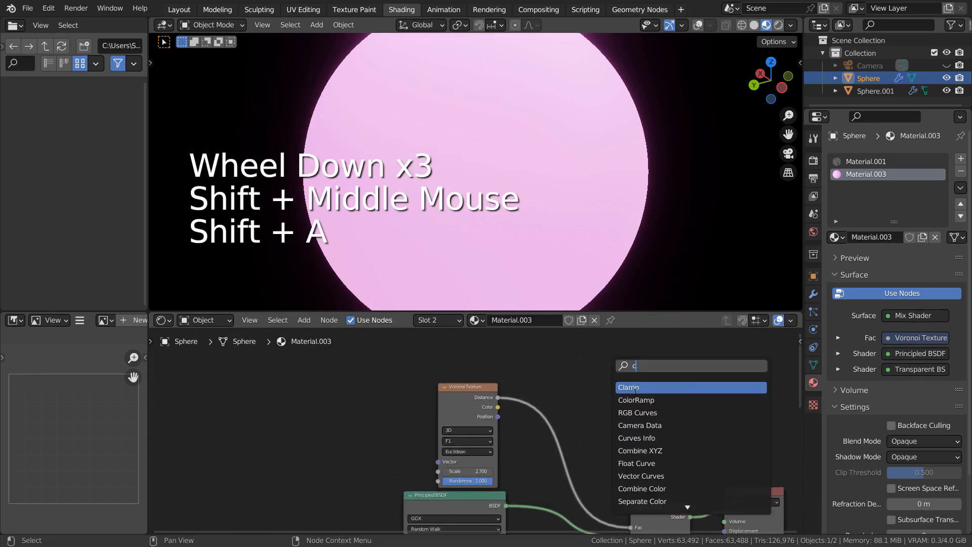
click(637, 400)
click(561, 424)
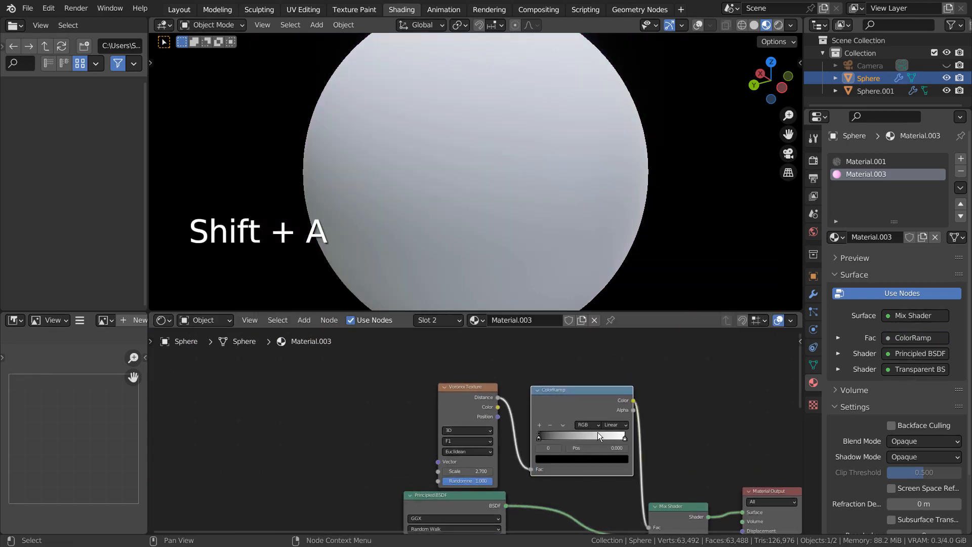
Bring the ColorRamp's black and white stops close together near the middle, with the white stop at position 0.535
shift+middle_drag(665, 424, 523, 352)
shift+middle_drag(521, 475, 557, 431)
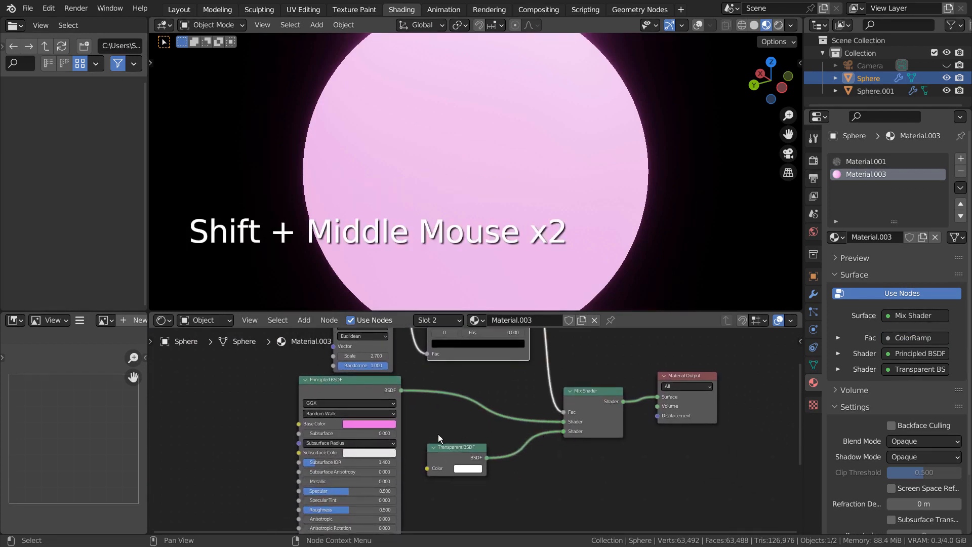
shift+middle_drag(488, 350, 533, 451)
scroll(534, 451, up, 6)
drag(488, 421, 530, 422)
drag(622, 420, 556, 423)
click(553, 419)
Set the Voronoi Texture's scale to 61.6 and inspect the dot pattern on the sphere
shift+drag(374, 472, 459, 472)
middle_drag(491, 242, 463, 202)
scroll(455, 230, up, 3)
scroll(509, 208, down, 4)
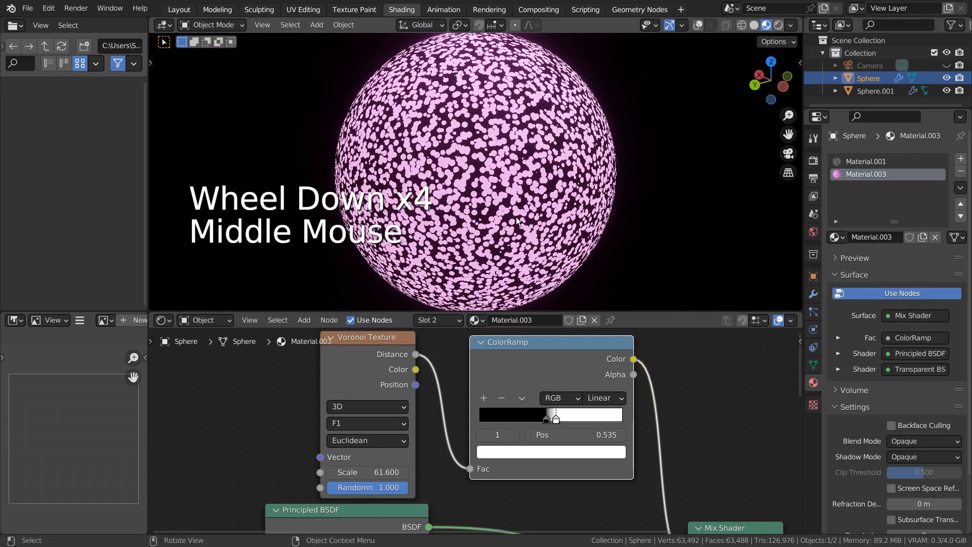
Set the Principled BSDF's emission strength to 5 and view the glowing sphere from slightly farther away
shift+middle_drag(448, 455, 530, 322)
shift+middle_drag(522, 396, 542, 348)
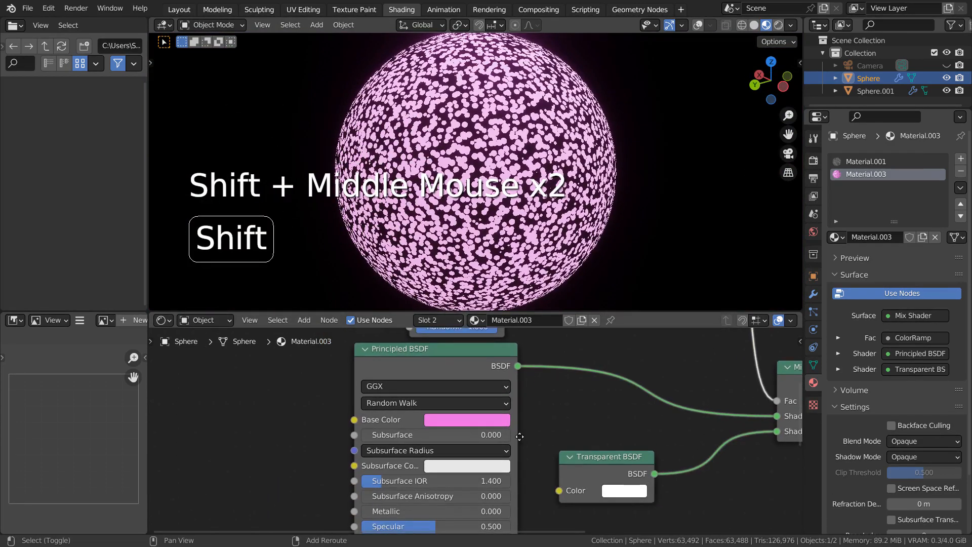
mouse_move(519, 433)
shift+middle_down()
mouse_move(539, 354)
mouse_move(558, 345)
shift+middle_up()
shift+middle_drag(537, 501, 543, 445)
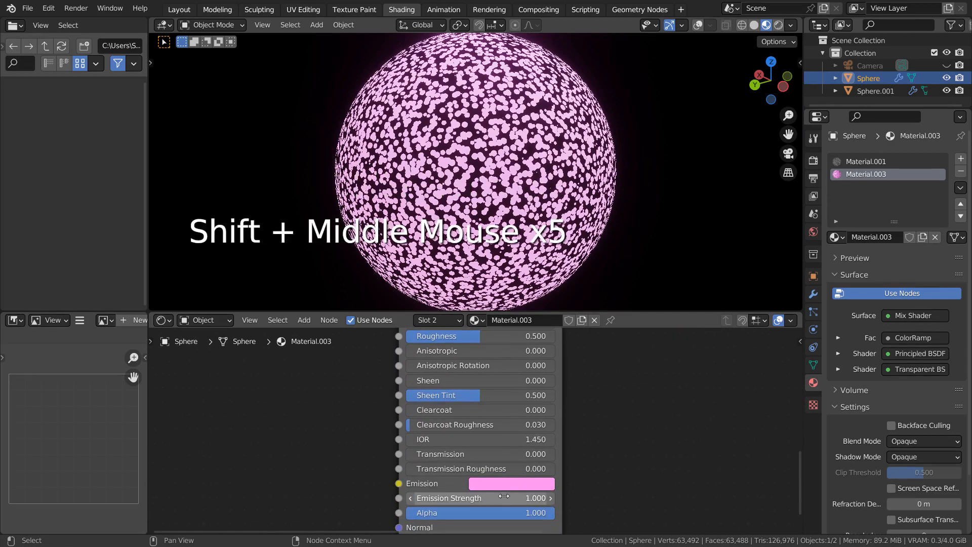
click(537, 498)
text(5)
key(Return)
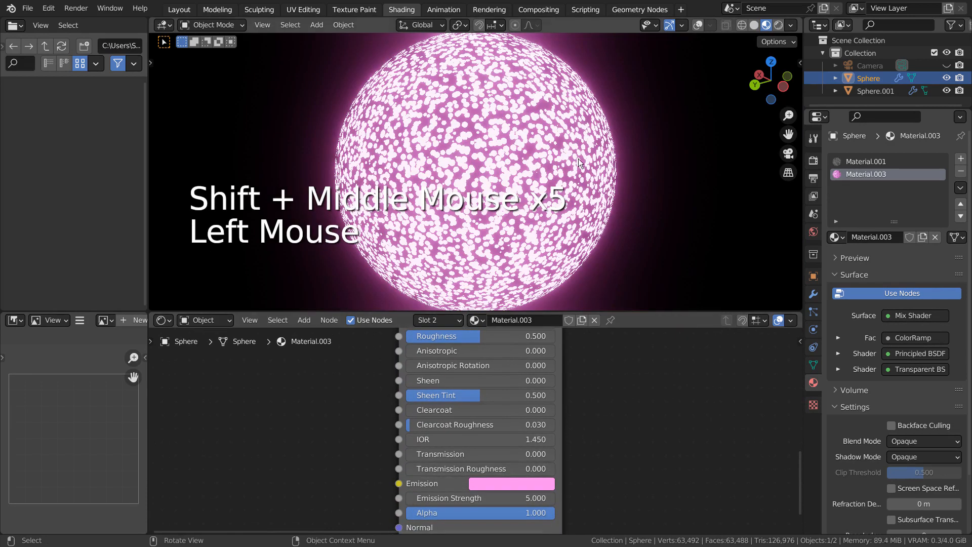
mouse_move(559, 178)
middle_down()
mouse_move(570, 178)
mouse_move(552, 175)
middle_up()
scroll(552, 175, down, 2)
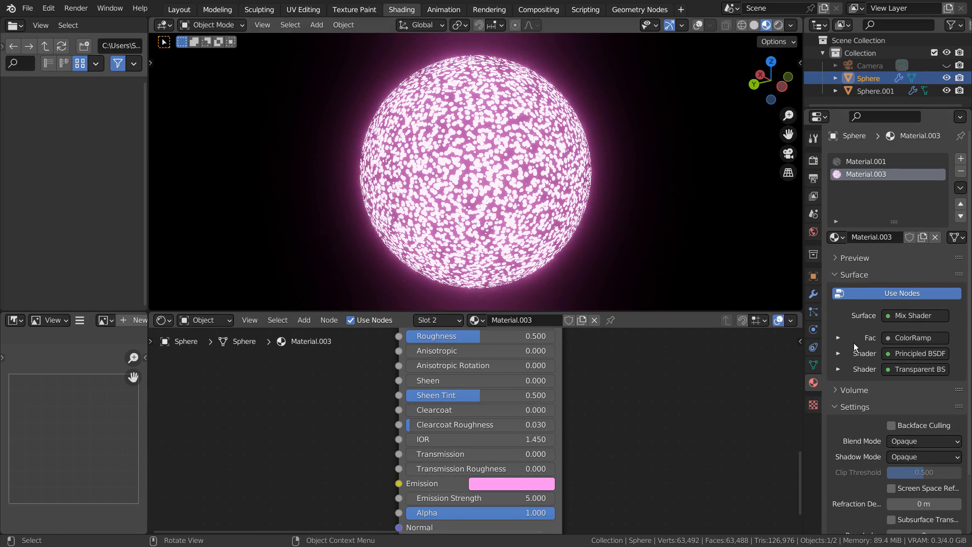
Set the material's blend mode to Alpha Blend and view the sphere up close from another angle
scroll(875, 358, down, 5)
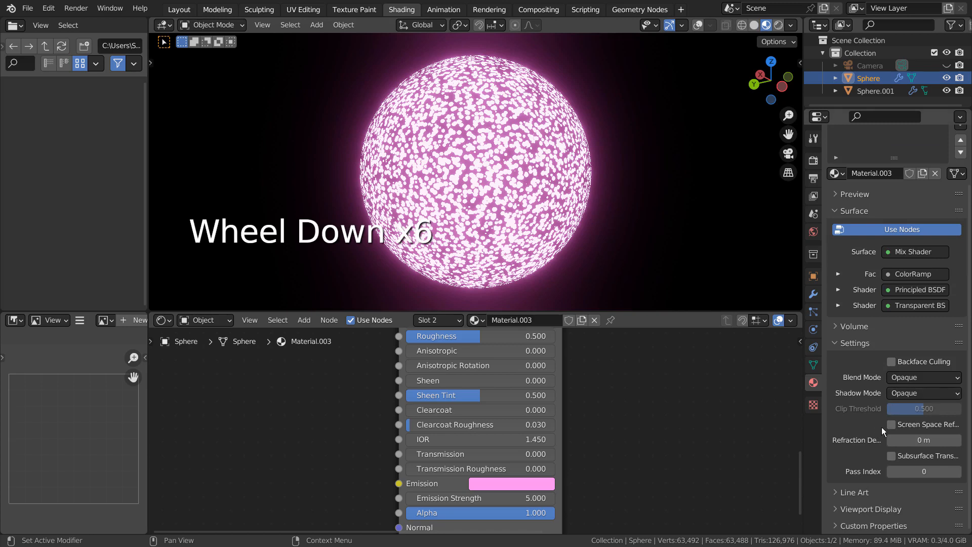
click(925, 379)
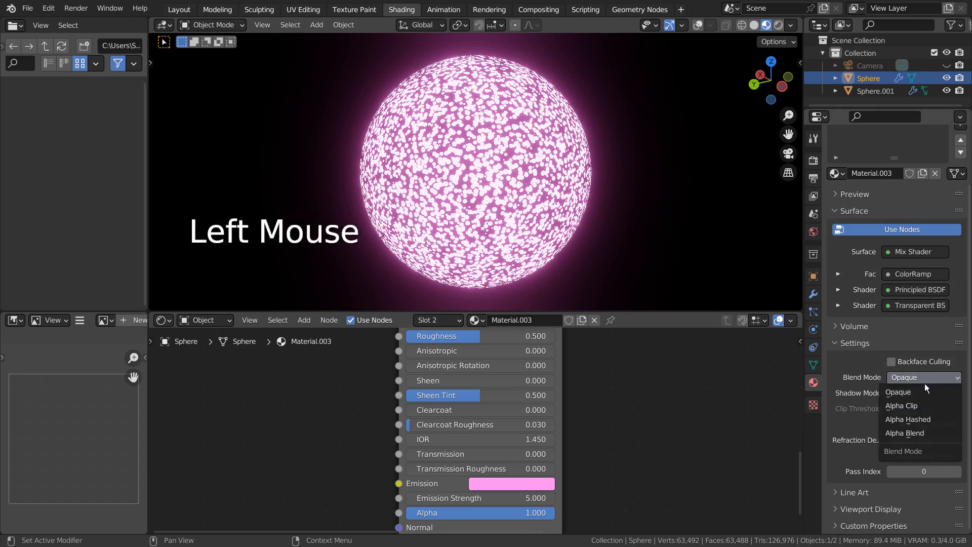
click(921, 432)
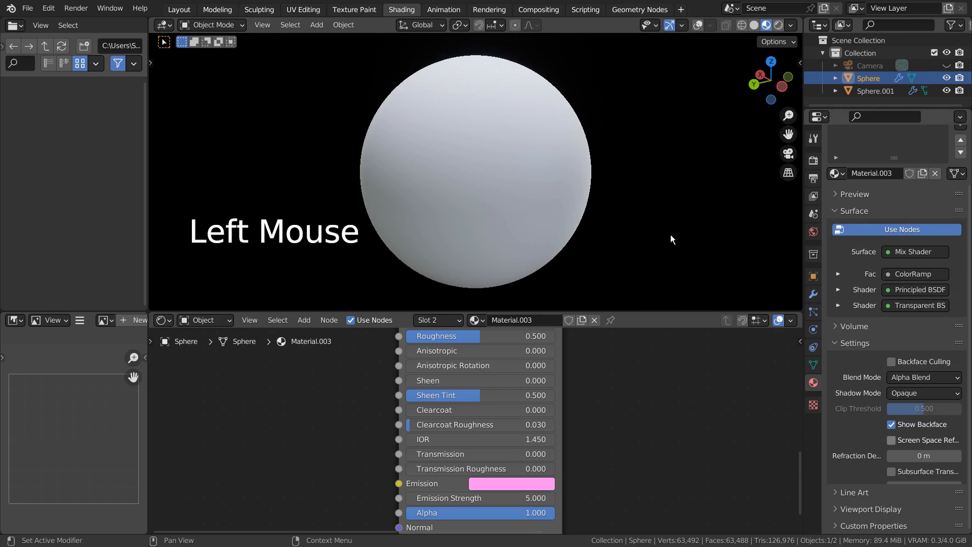
middle_drag(598, 226, 685, 204)
scroll(643, 218, up, 3)
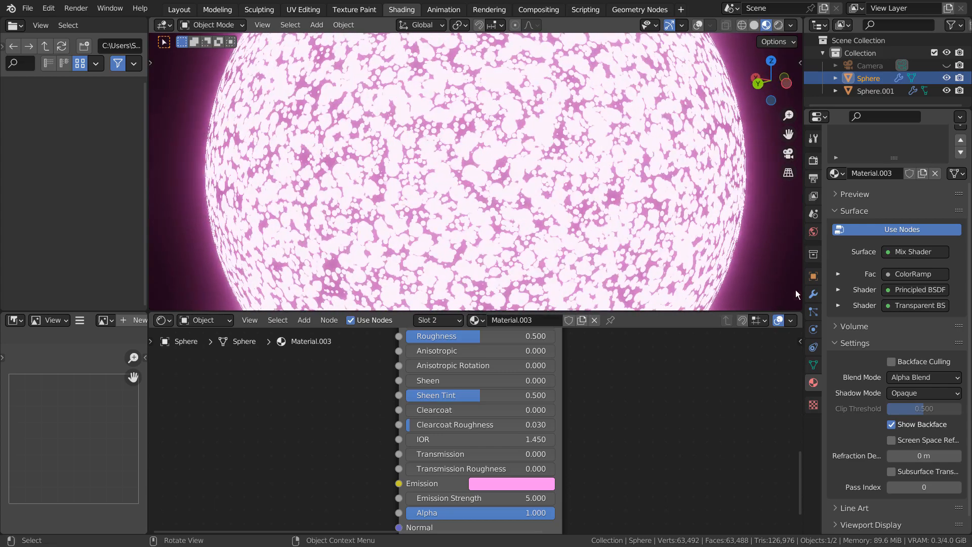
Toggle the material's backface culling on and off repeatedly to compare the sphere's appearance
click(892, 362)
click(890, 363)
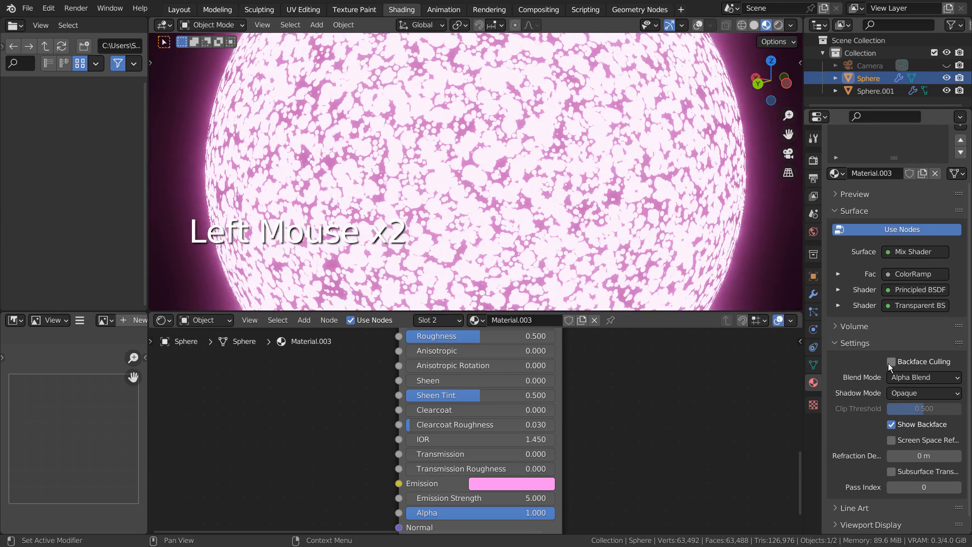
click(888, 363)
click(888, 362)
click(888, 363)
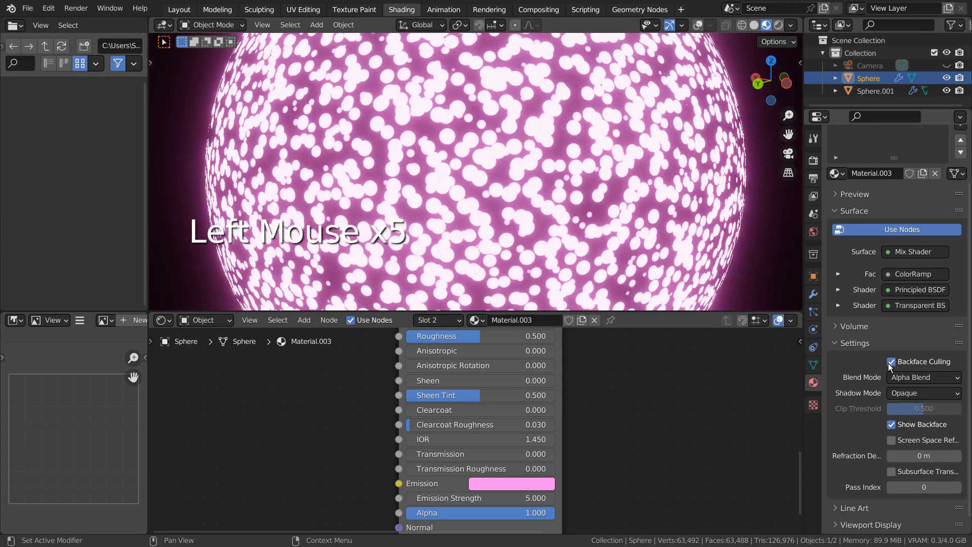
click(891, 363)
Examine the sphere from farther away and review the material's complete node tree in an enlarged node editor
scroll(701, 206, down, 3)
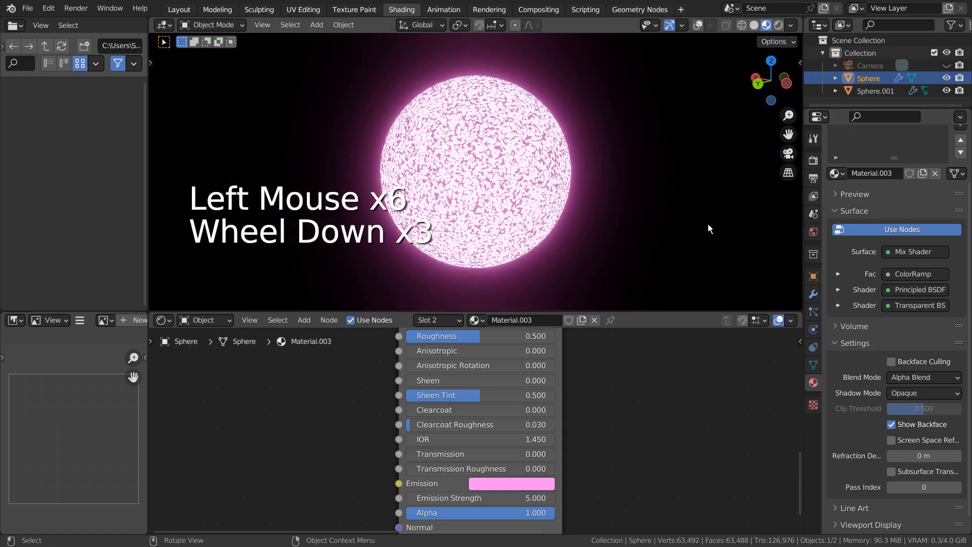
middle_drag(707, 229, 567, 311)
click(450, 320)
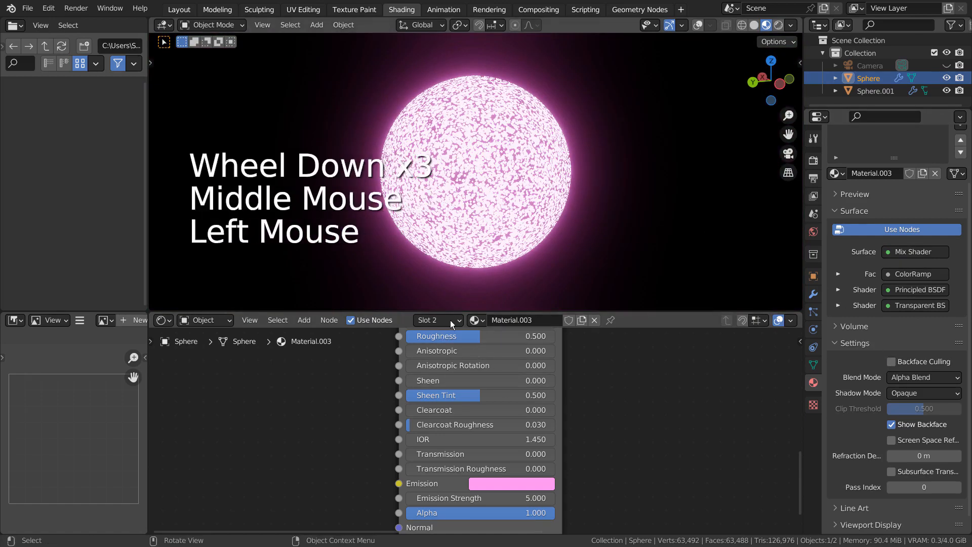
shift+middle_drag(450, 320, 485, 471)
scroll(485, 471, down, 3)
key(ctrl+space)
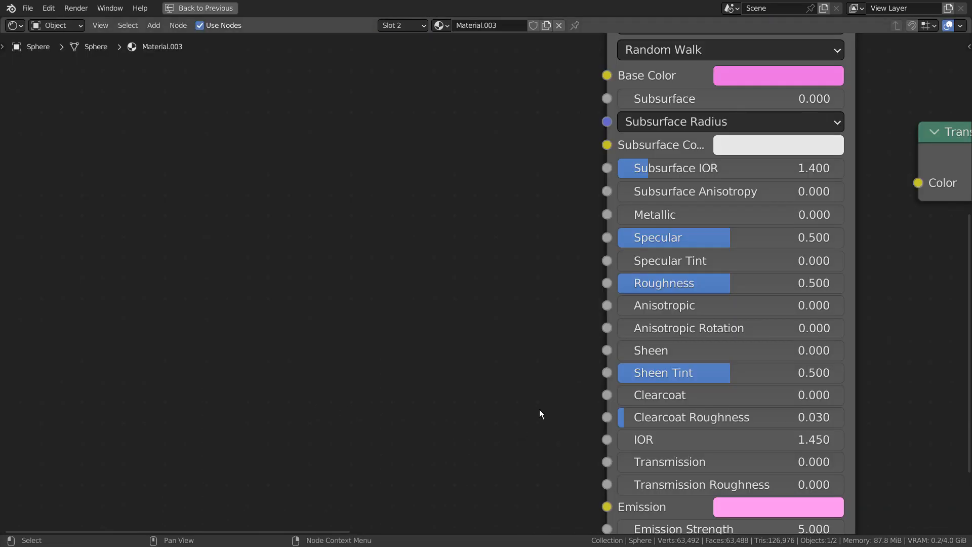
scroll(540, 412, down, 2)
shift+middle_drag(788, 384, 631, 402)
scroll(629, 402, down, 2)
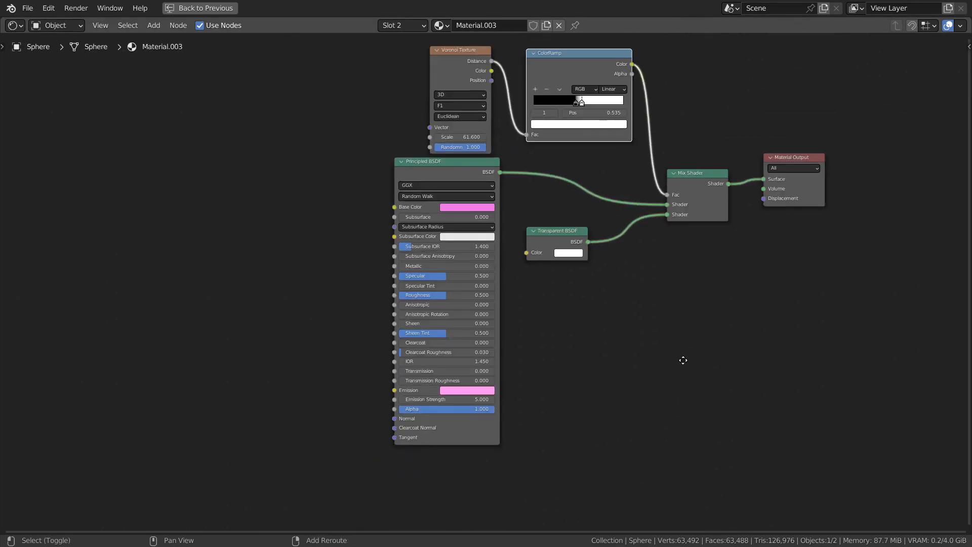
shift+middle_drag(684, 360, 627, 383)
scroll(617, 403, up, 1)
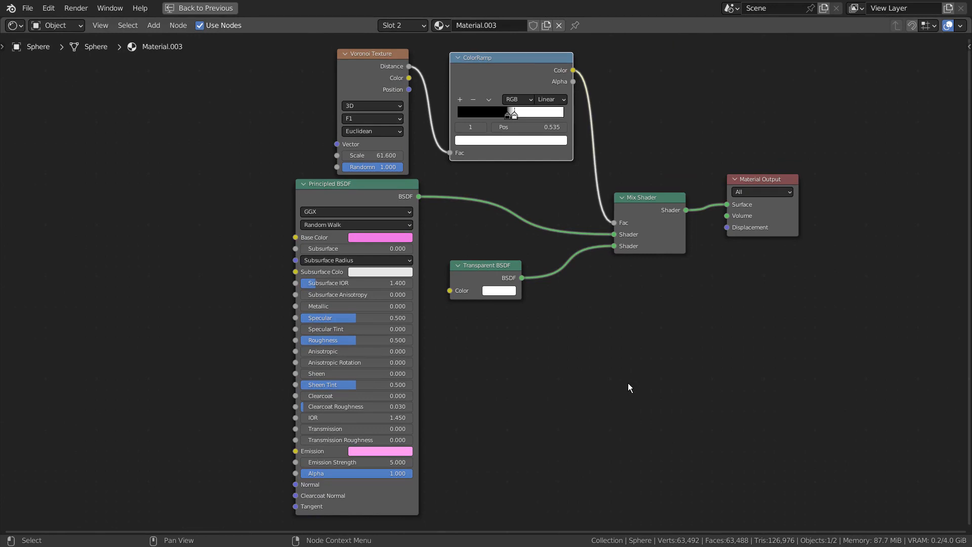
key(ctrl+space)
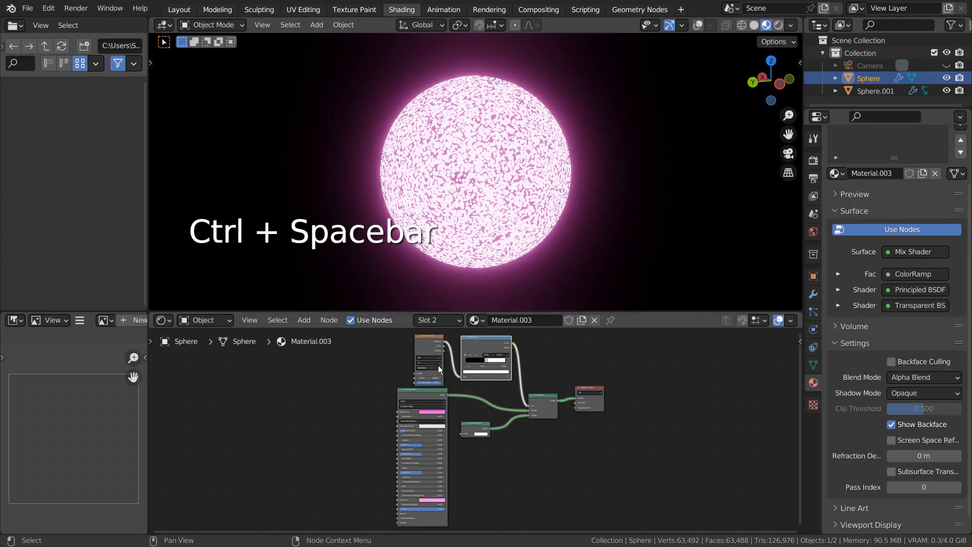
Set the Voronoi Texture's scale to 20 and view the resulting pattern closer up
scroll(439, 365, up, 3)
shift+middle_drag(438, 366, 490, 457)
scroll(456, 390, up, 4)
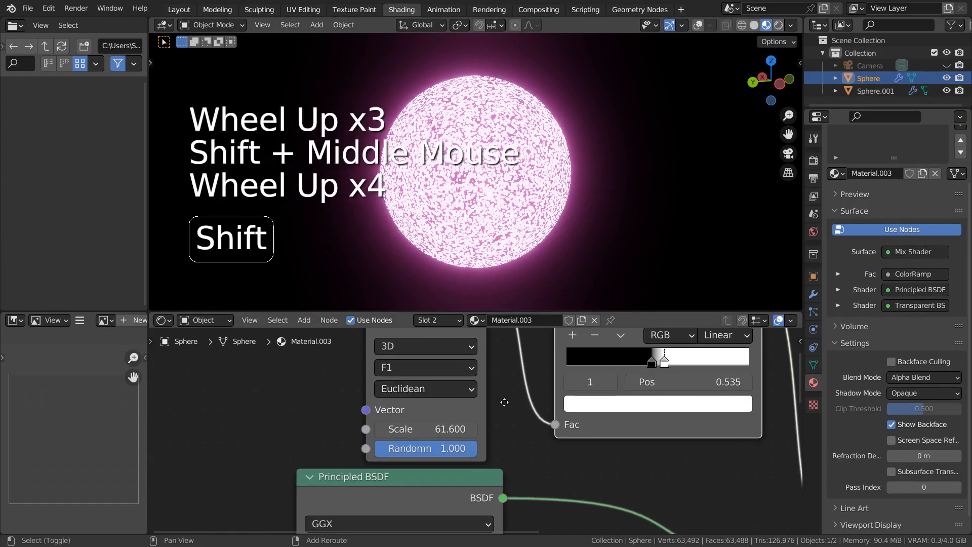
shift+middle_drag(504, 402, 509, 438)
scroll(509, 437, up, 3)
drag(436, 480, 190, 480)
scroll(576, 234, up, 2)
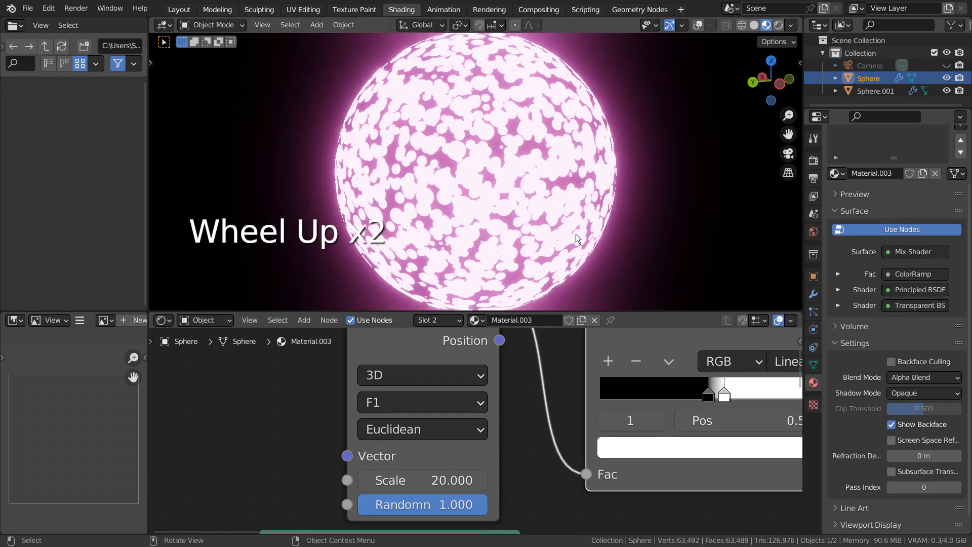
Set the Voronoi Texture's randomness to 0 and its scale to 39.4
drag(441, 506, 354, 506)
drag(413, 479, 511, 479)
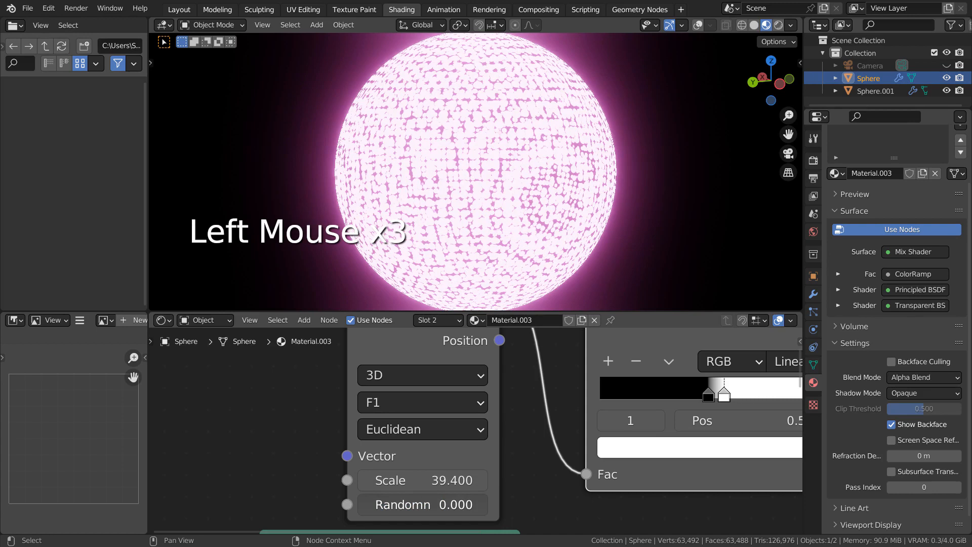
Set the Voronoi Texture's randomness to 1
drag(362, 505, 407, 509)
text(1)
key(Return)
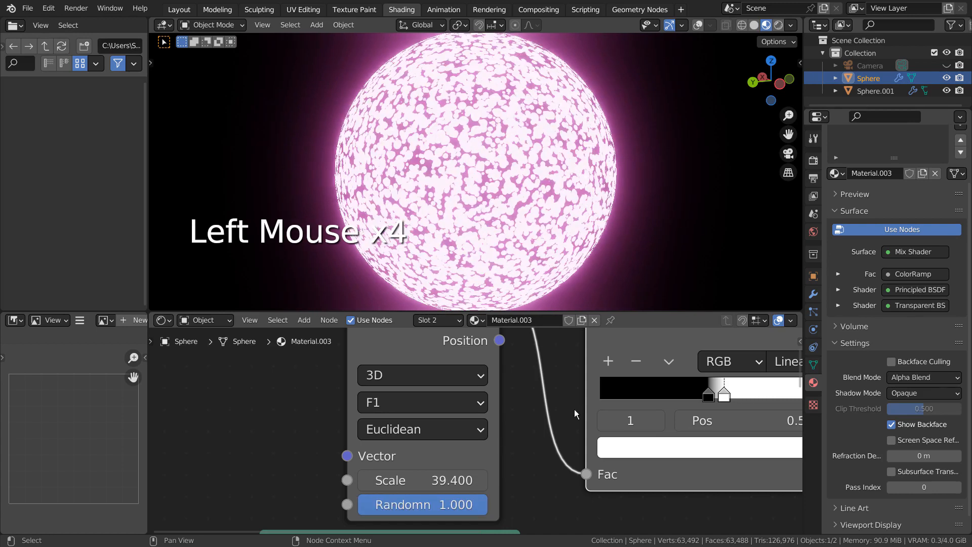
Move the ColorRamp's black stop to the ramp's start and its white stop to about 0.2, then inspect the sphere from inside
drag(710, 395, 580, 408)
middle_drag(501, 178, 709, 336)
drag(721, 385, 649, 399)
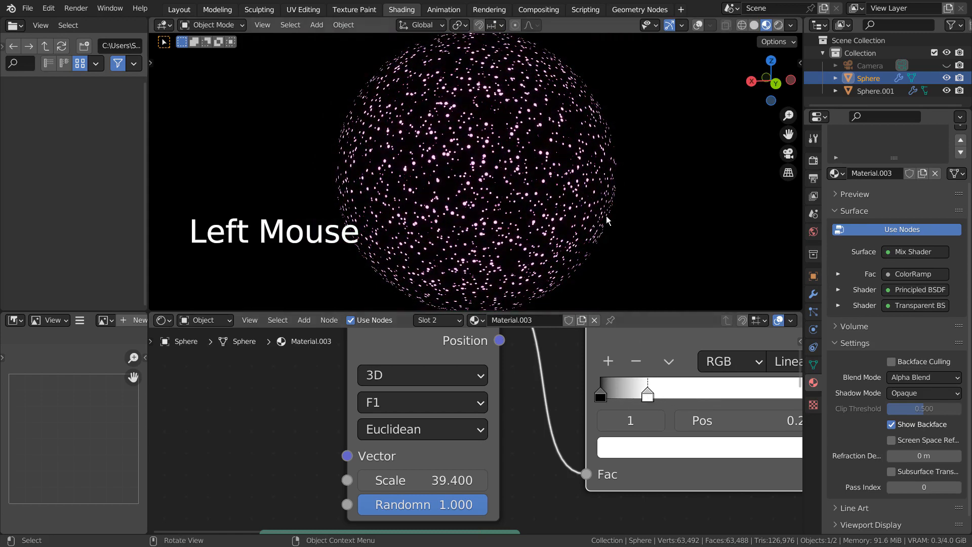
middle_drag(607, 220, 470, 227)
scroll(583, 202, up, 2)
scroll(624, 165, up, 4)
scroll(506, 377, down, 4)
Change the Principled BSDF's emission color to light blue and view the sphere from outside and close up
shift+middle_drag(506, 378, 481, 289)
shift+middle_drag(562, 506, 571, 391)
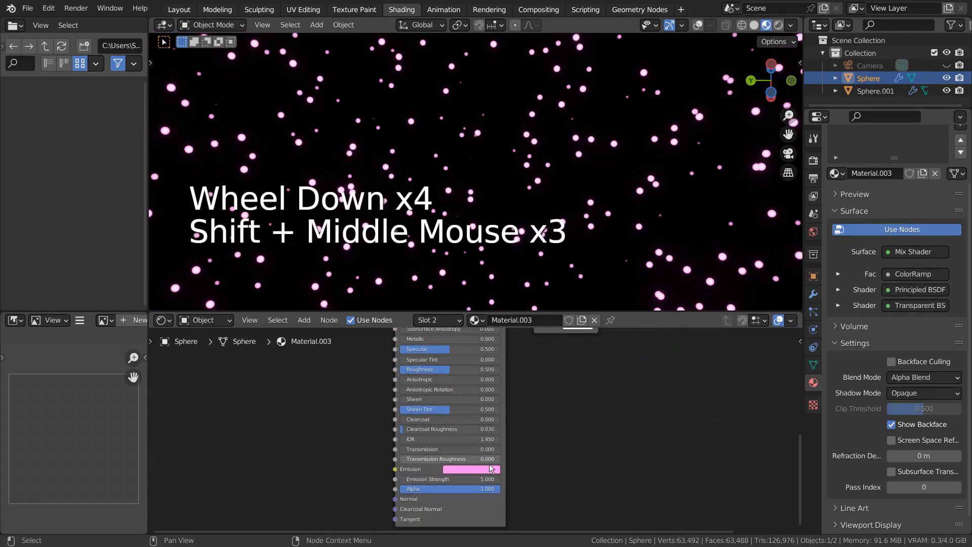
click(473, 469)
click(500, 353)
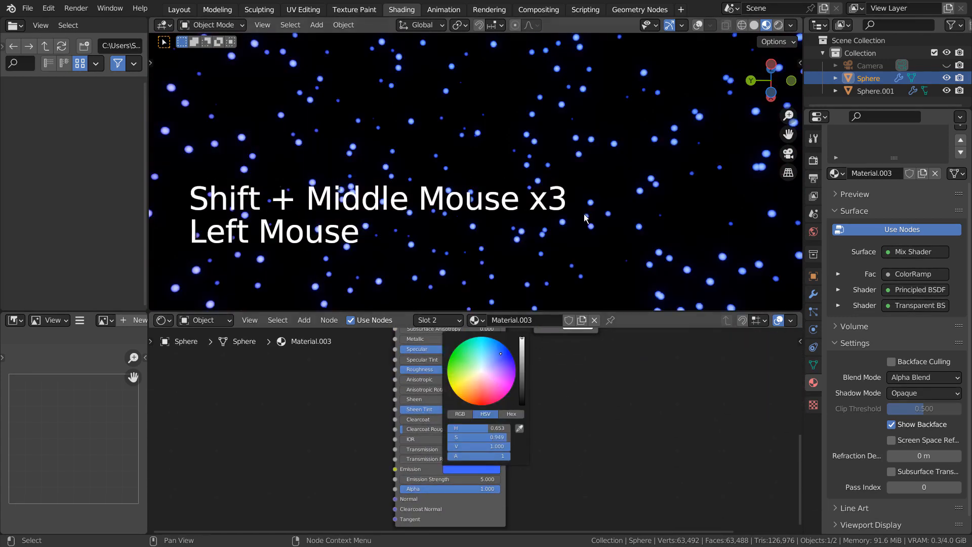
click(499, 469)
drag(487, 360, 494, 357)
scroll(597, 180, down, 5)
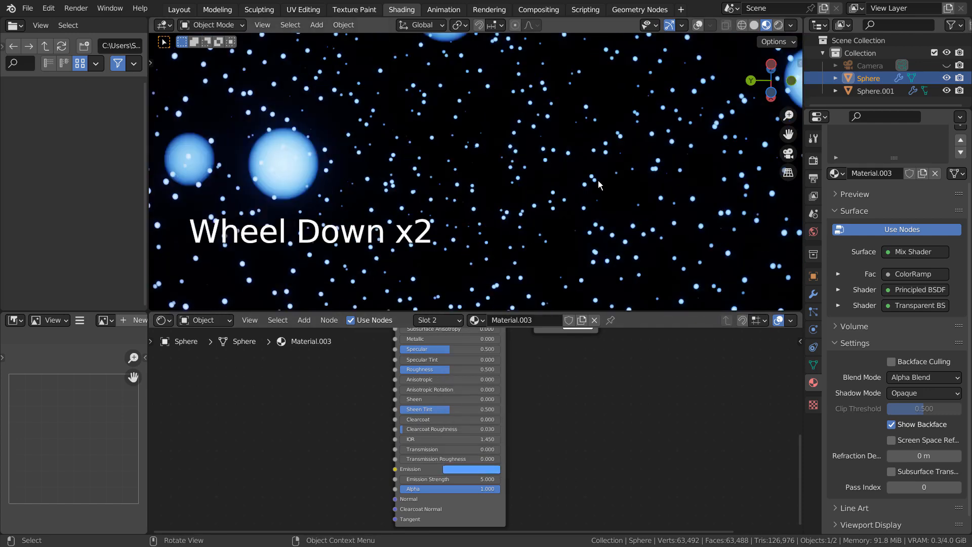
middle_drag(597, 180, 571, 231)
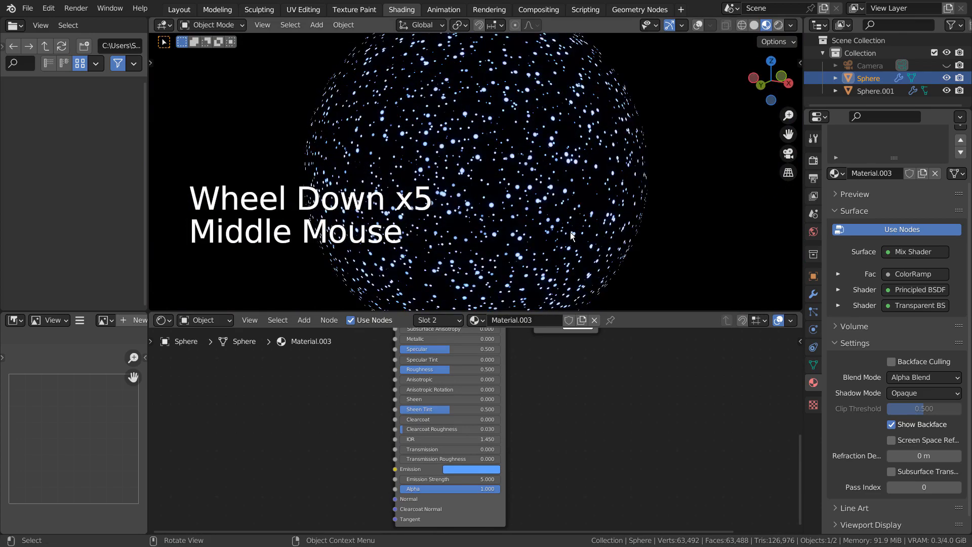
scroll(570, 231, up, 2)
scroll(570, 232, down, 1)
Move the ColorRamp's white stop to 0.542 and its black stop about a fifth along, then inspect the softened dots closely
shift+scroll(619, 386, down, 1)
shift+middle_drag(612, 396, 552, 503)
shift+middle_drag(545, 360, 475, 475)
shift+middle_drag(489, 367, 582, 405)
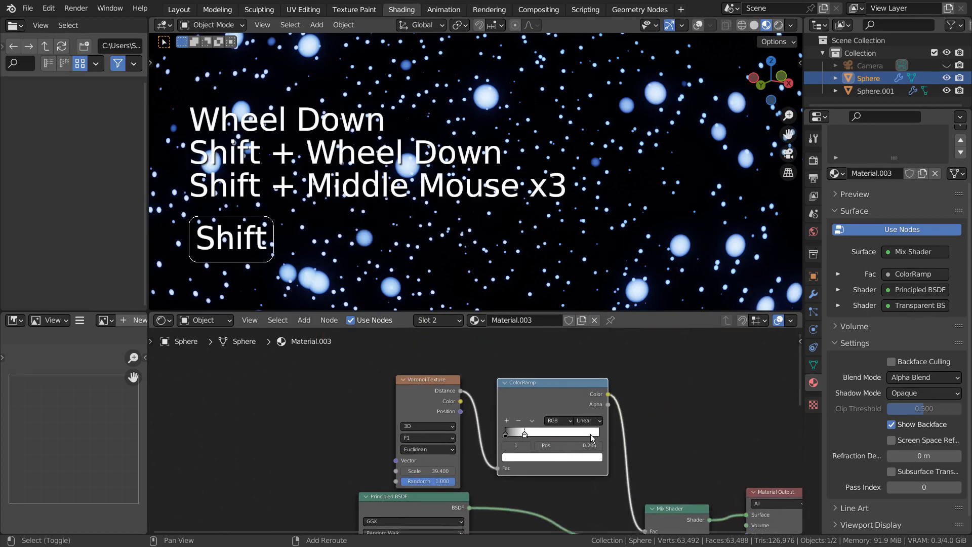
scroll(542, 447, up, 3)
drag(524, 436, 596, 437)
scroll(623, 218, down, 1)
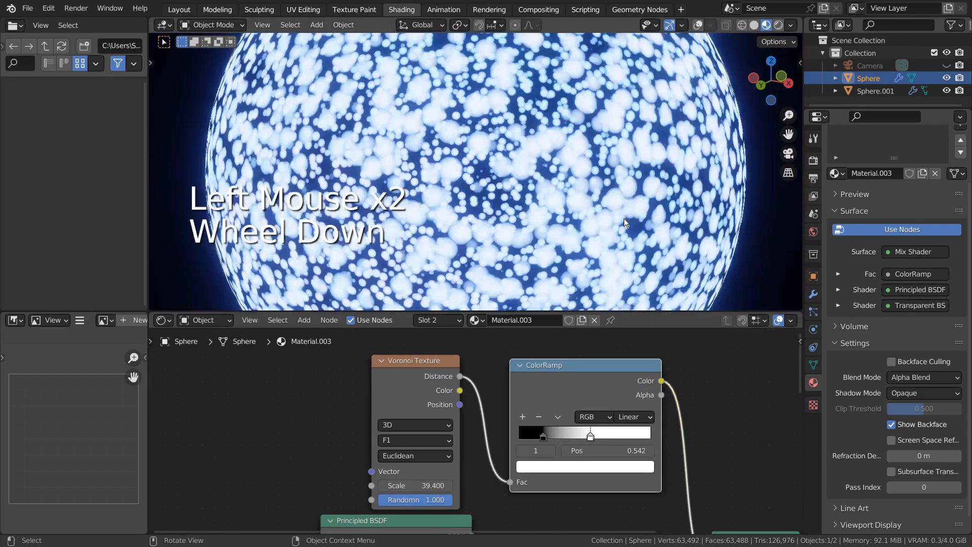
scroll(626, 222, down, 1)
scroll(628, 223, up, 2)
scroll(634, 228, up, 4)
middle_drag(636, 228, 551, 199)
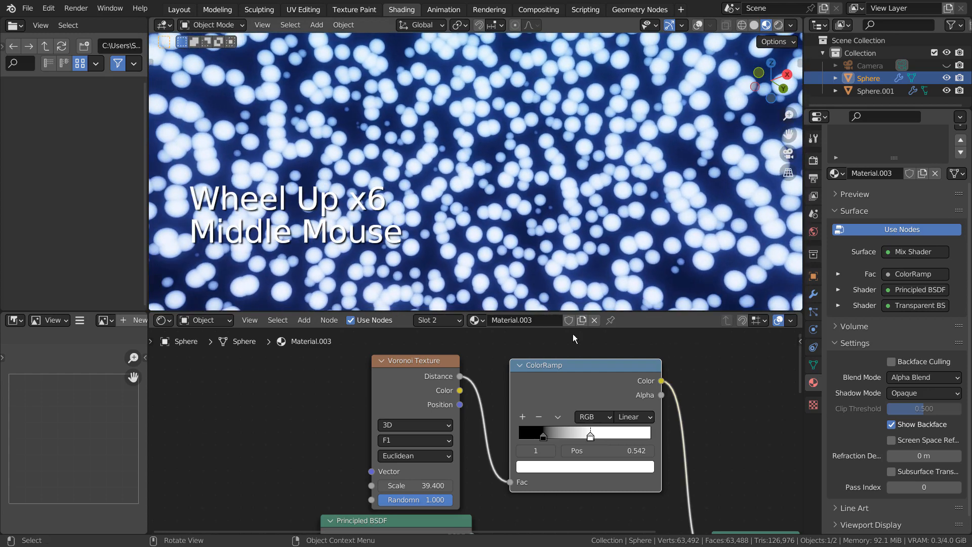
Bring the ColorRamp's stops together near the middle, with the white stop at 0.498, for sharp-edged dots
drag(547, 439, 585, 436)
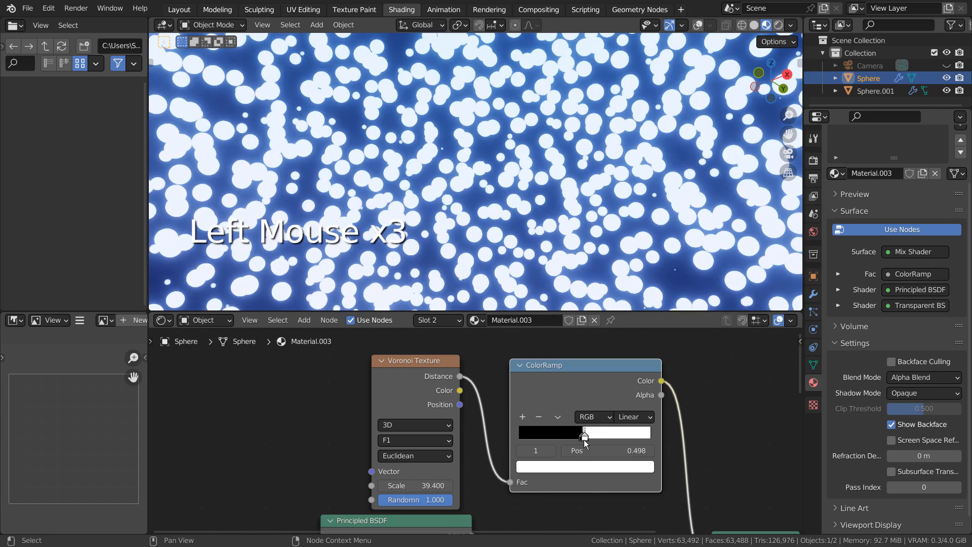
scroll(552, 256, down, 8)
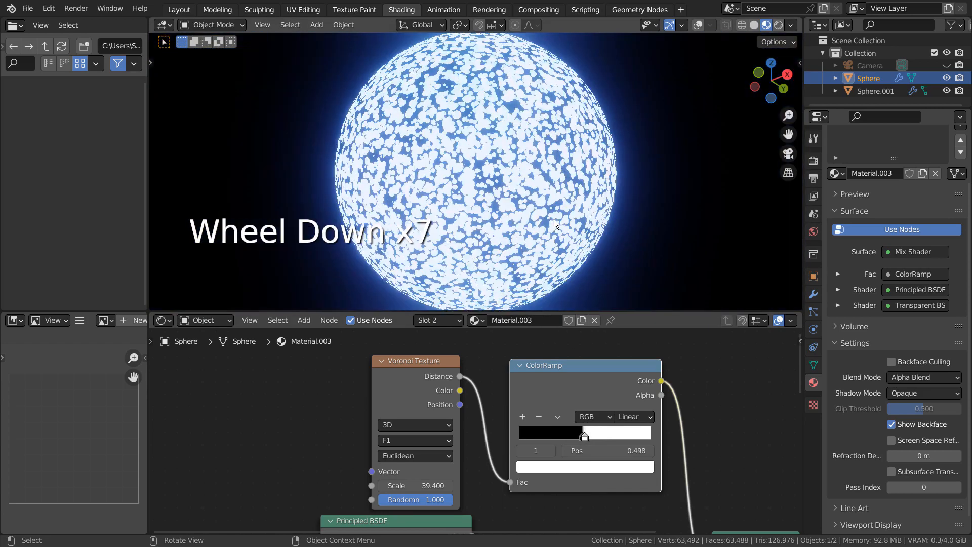
middle_drag(561, 207, 556, 267)
scroll(716, 435, down, 5)
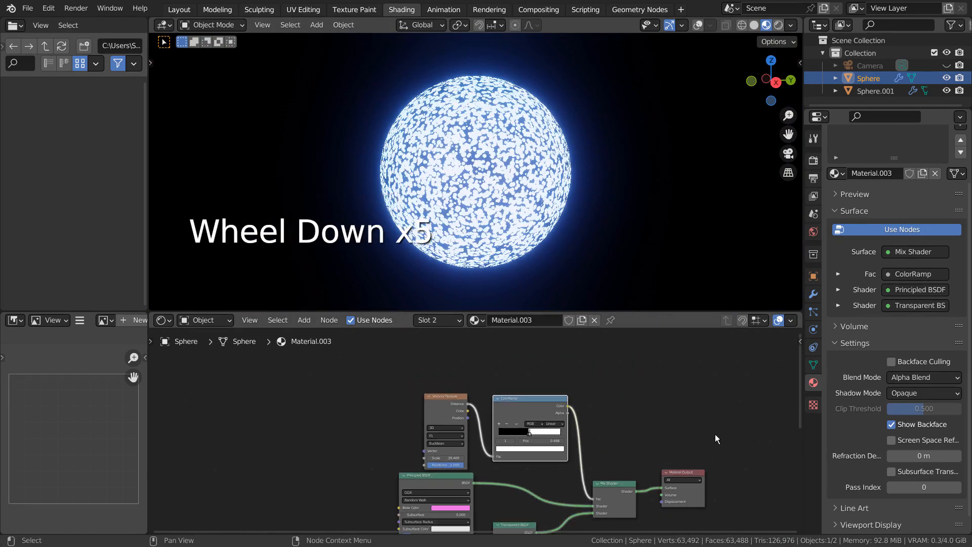
Set the Principled BSDF's emission strength to 35
shift+middle_drag(715, 434, 639, 341)
shift+middle_drag(558, 484, 632, 435)
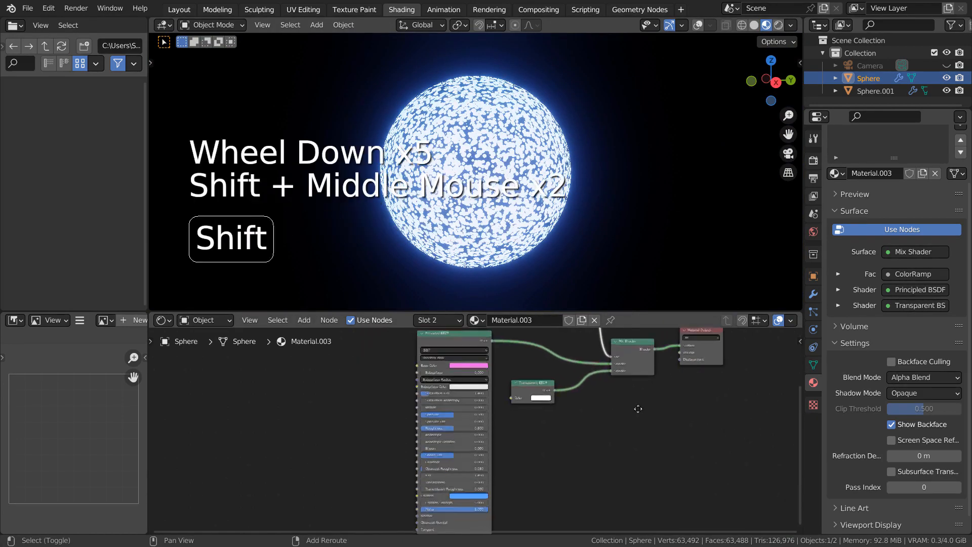
scroll(506, 494, up, 1)
scroll(502, 501, up, 2)
shift+middle_drag(501, 502, 572, 419)
scroll(572, 419, up, 6)
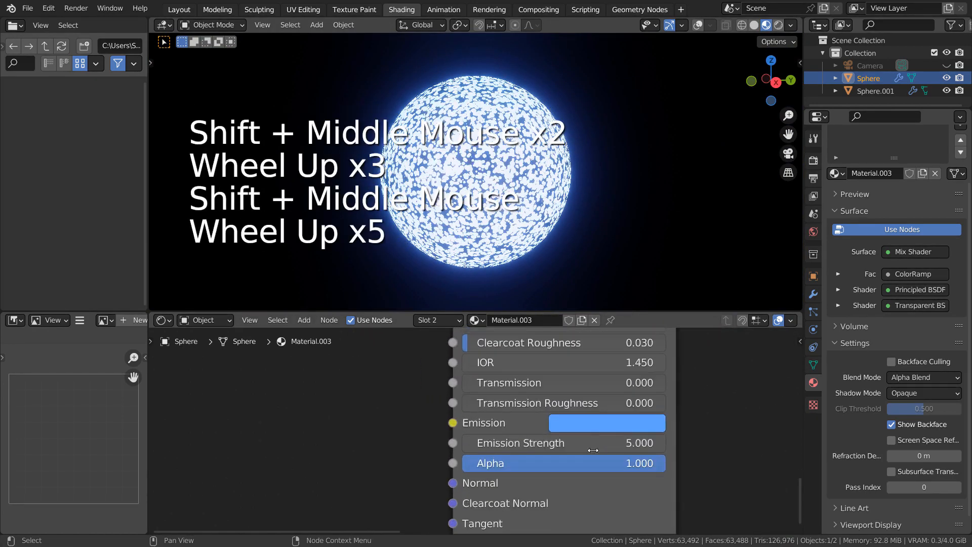
click(624, 449)
text(35)
key(Return)
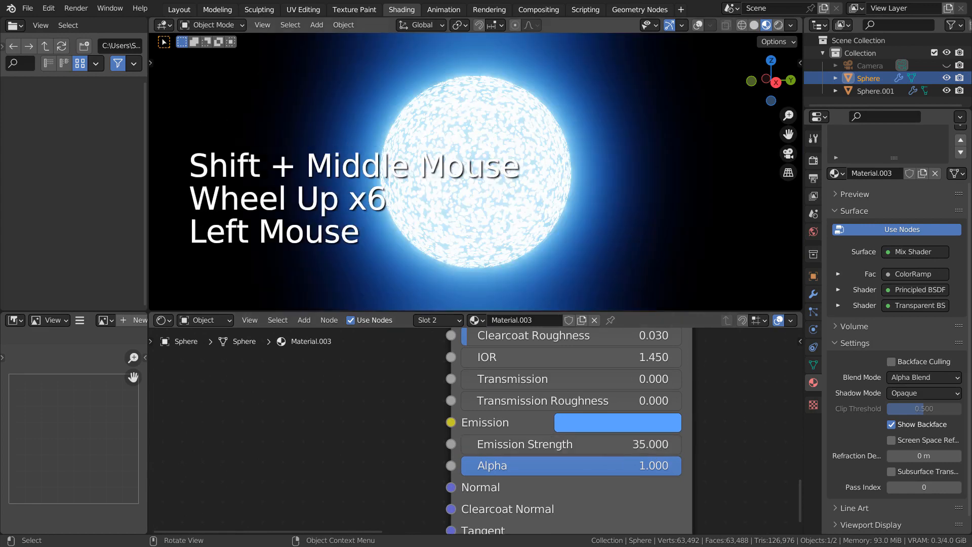
Lower the Principled BSDF's emission strength to about 15
click(746, 257)
key(1)
key(5)
click(442, 165)
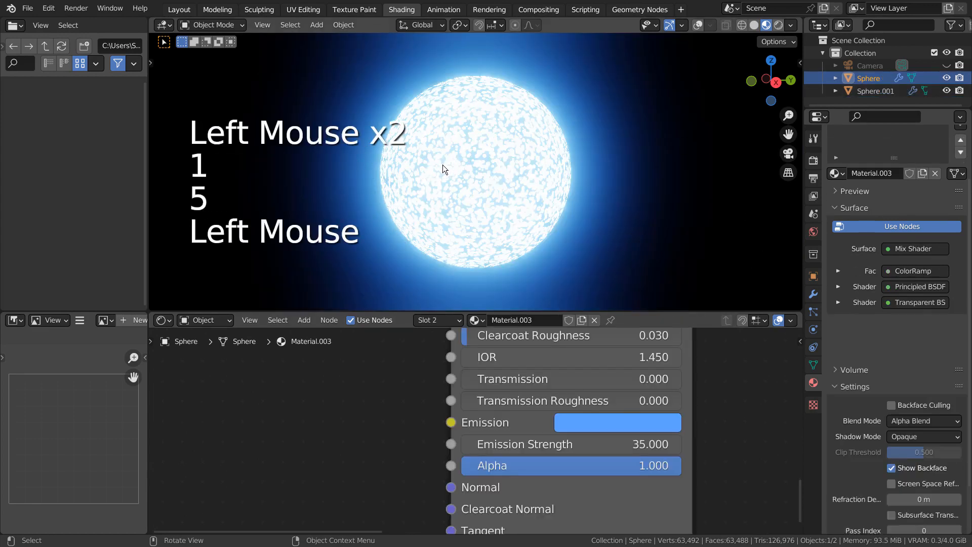
key(KP_Enter)
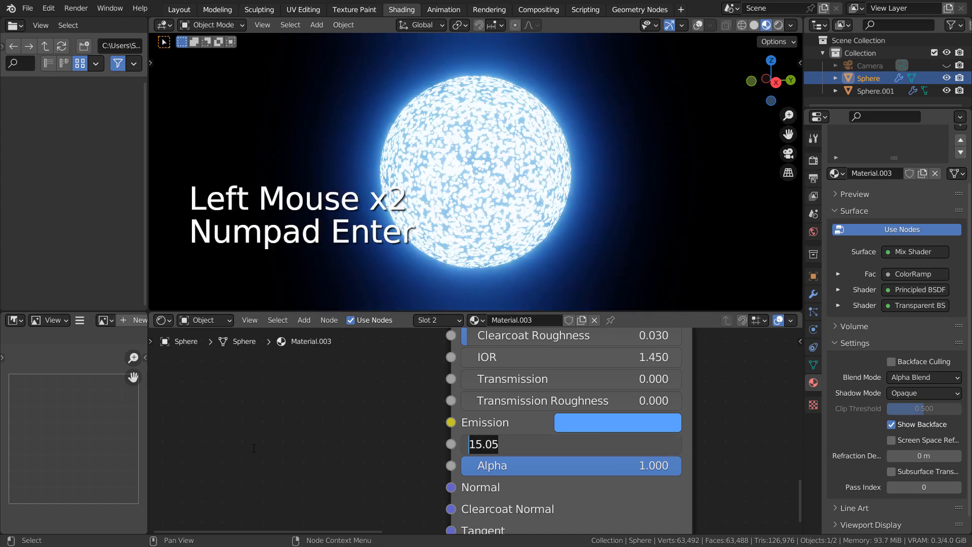
Set the Principled BSDF's emission strength to 5 and view the dot pattern from inside the sphere
key(KP_Enter)
scroll(567, 185, up, 3)
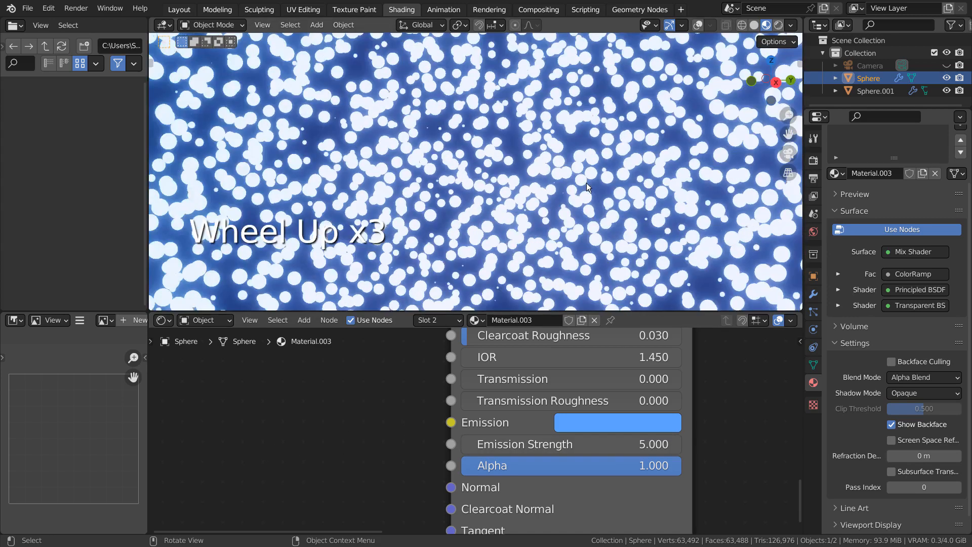
scroll(586, 184, up, 1)
middle_drag(570, 160, 664, 148)
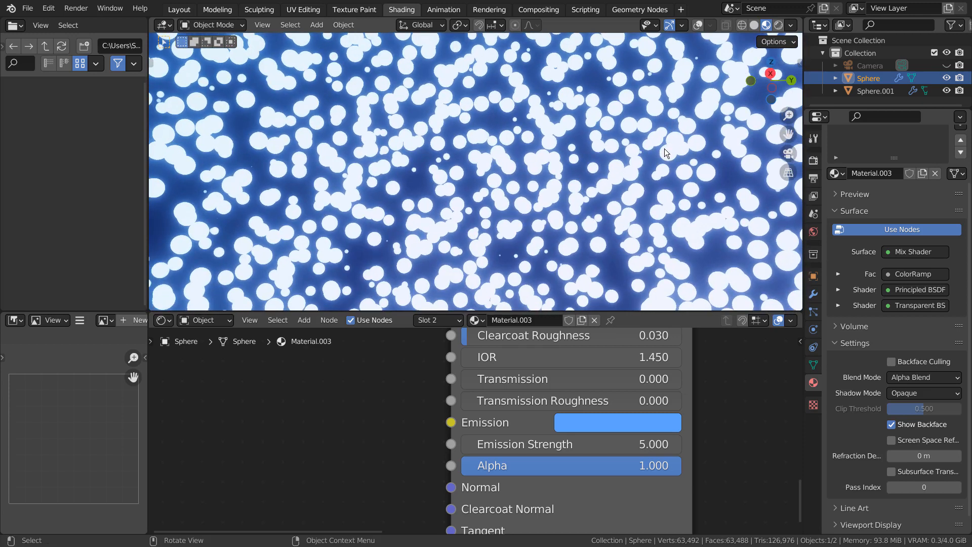